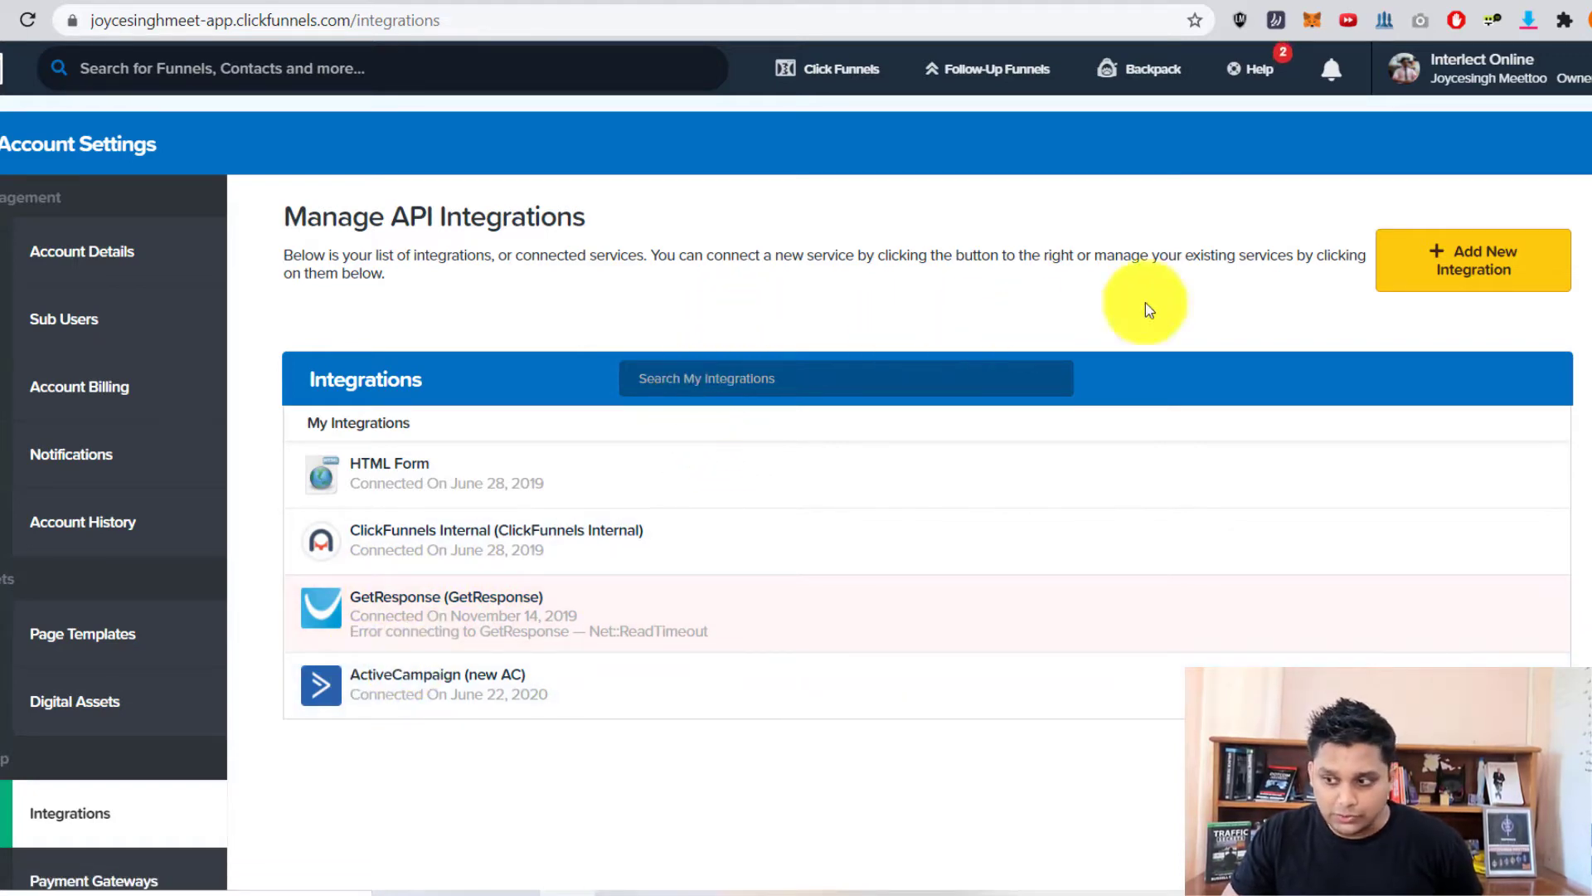
- Start adding a new API integration, choose ActiveCampaign from the available services and go to its nickname field
click(1402, 259)
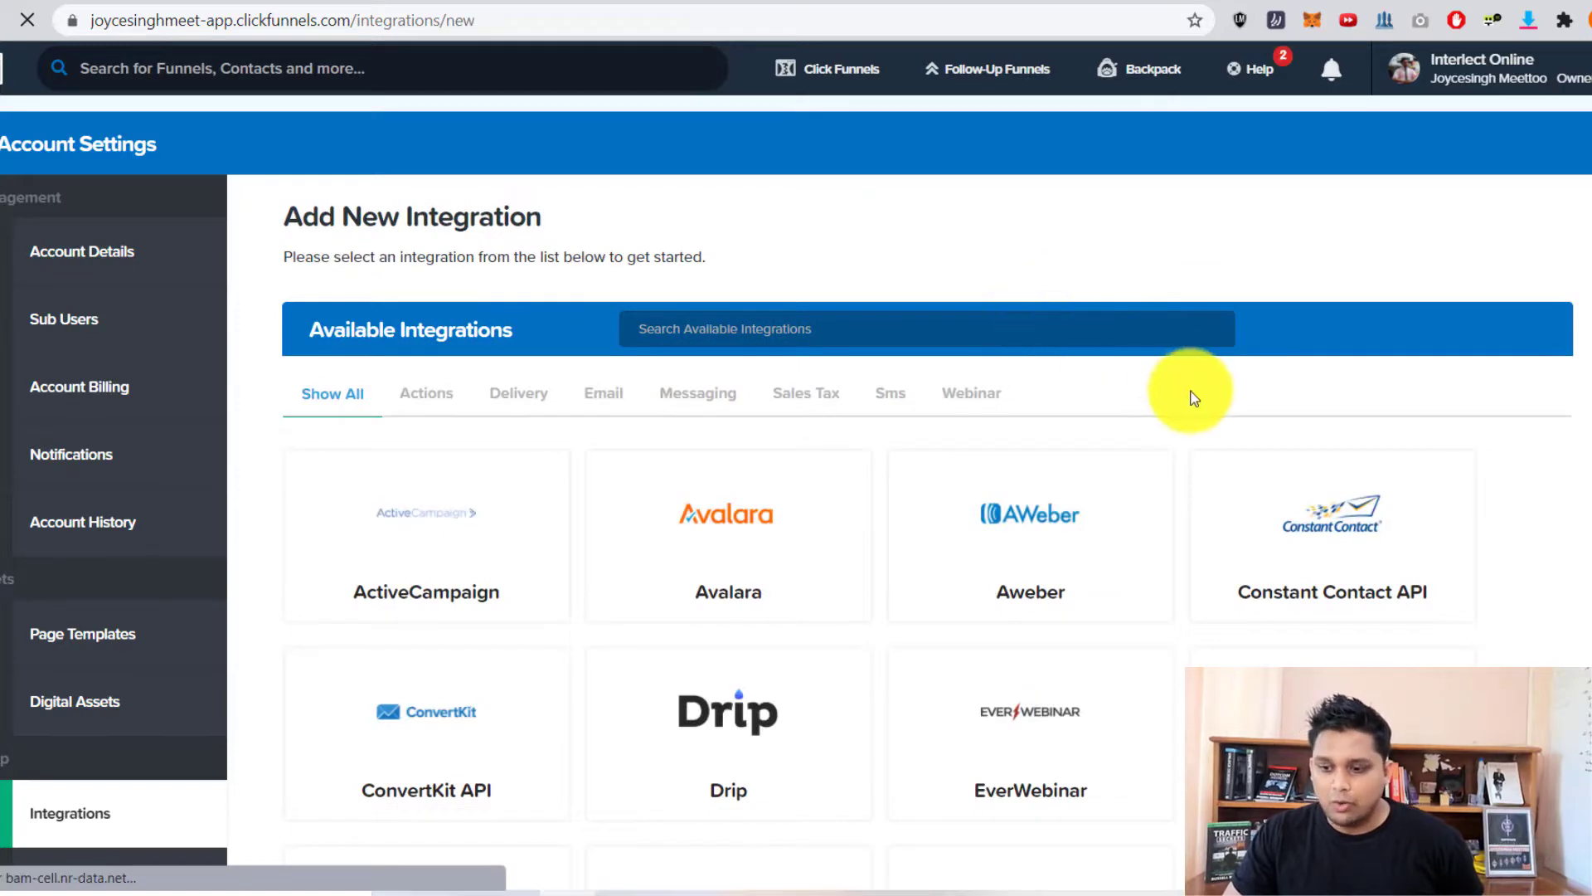
scroll(970, 415, down, 7)
scroll(943, 404, down, 10)
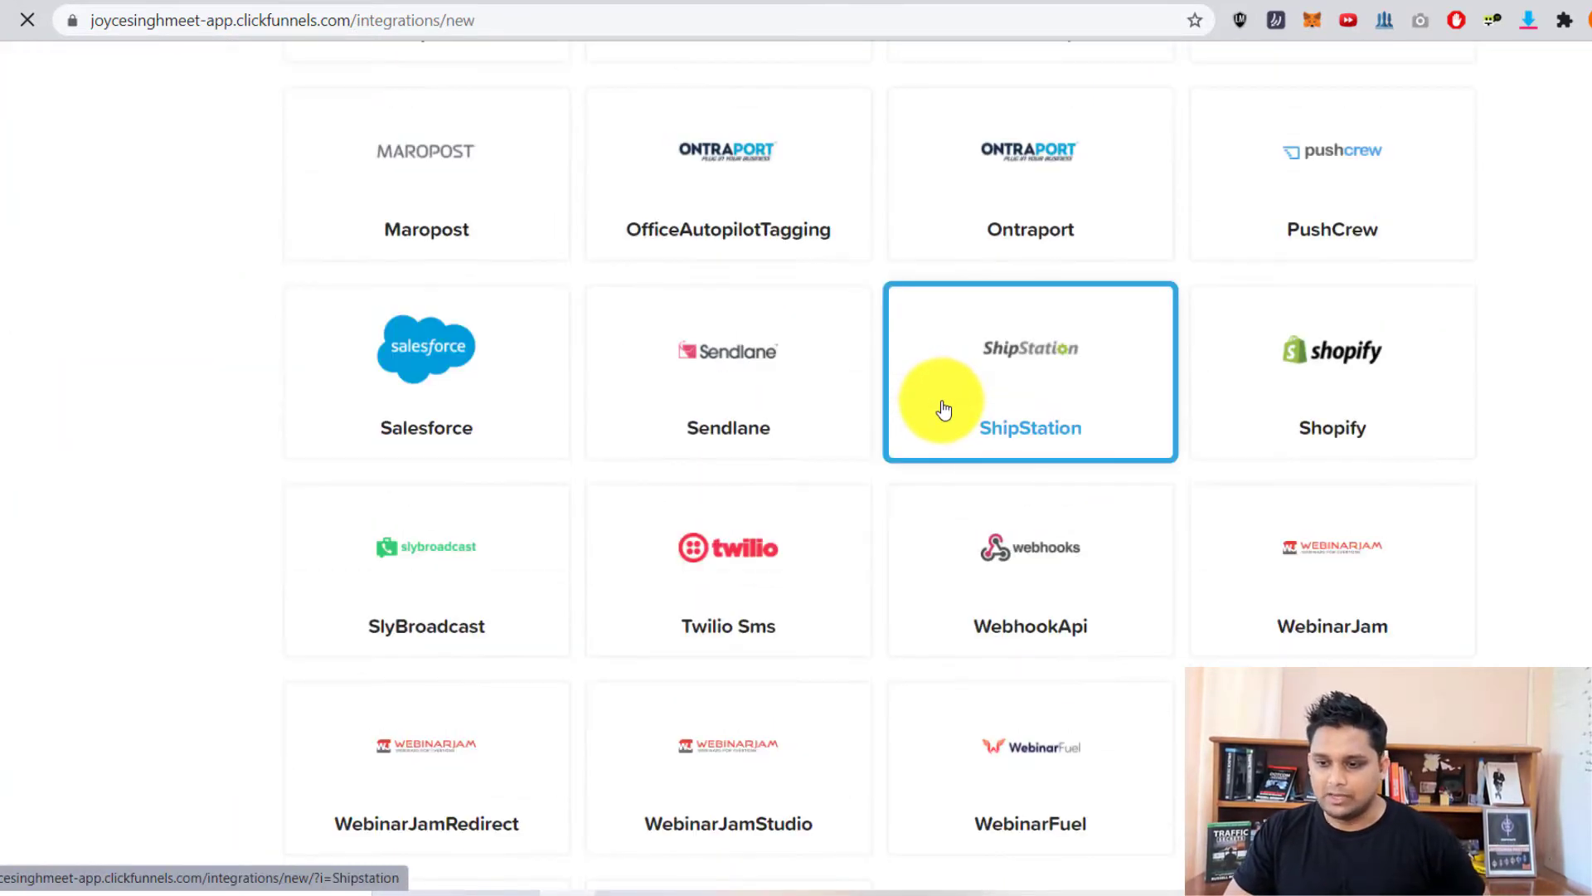
scroll(943, 410, down, 3)
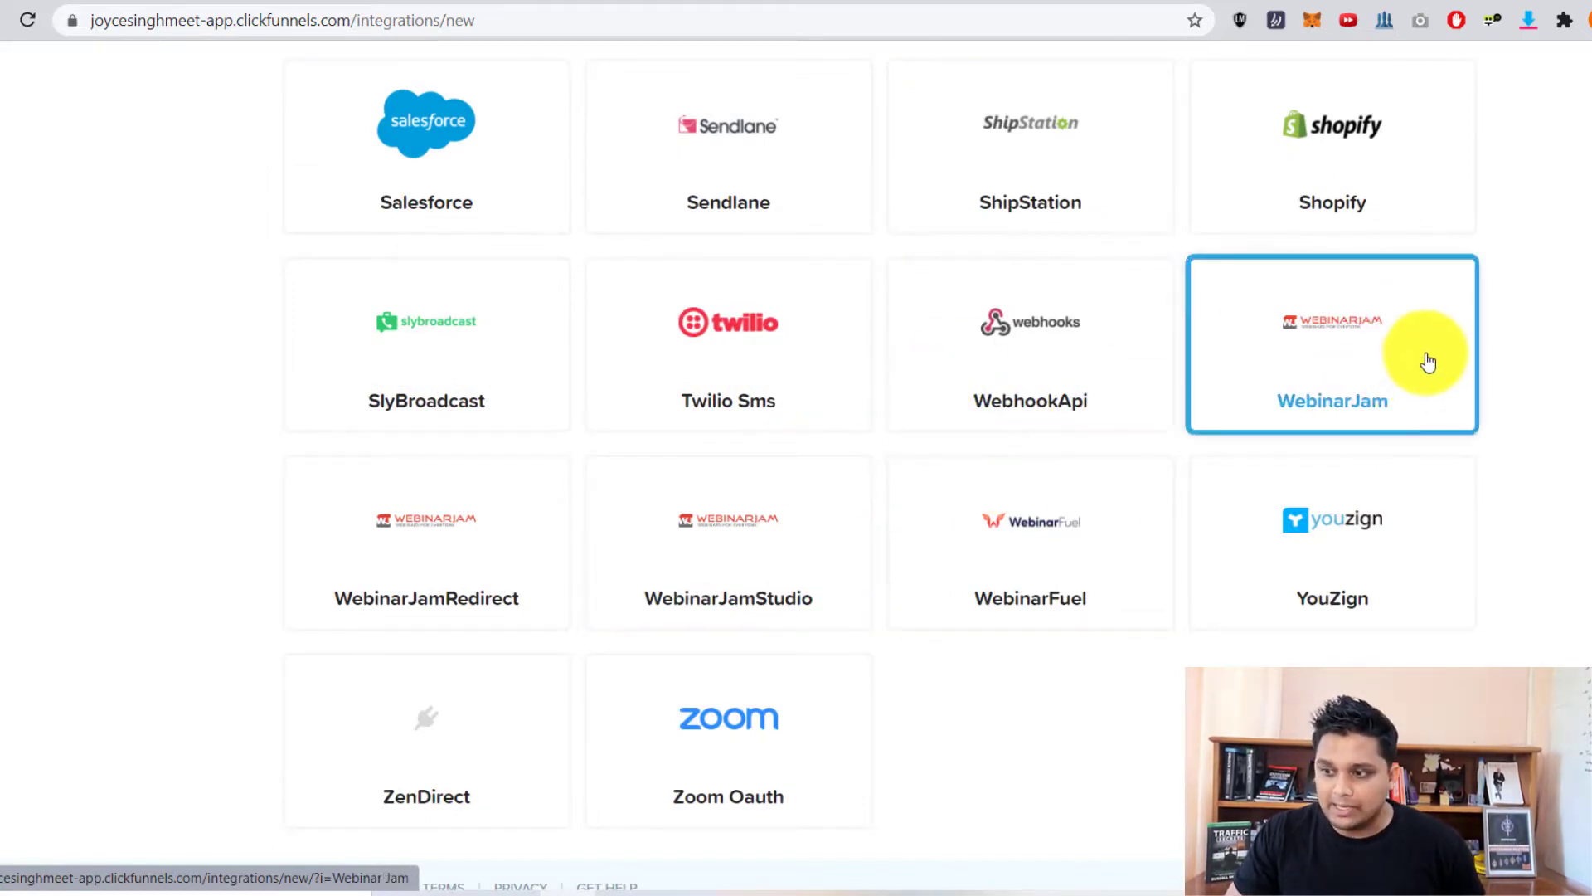
scroll(1427, 365, up, 15)
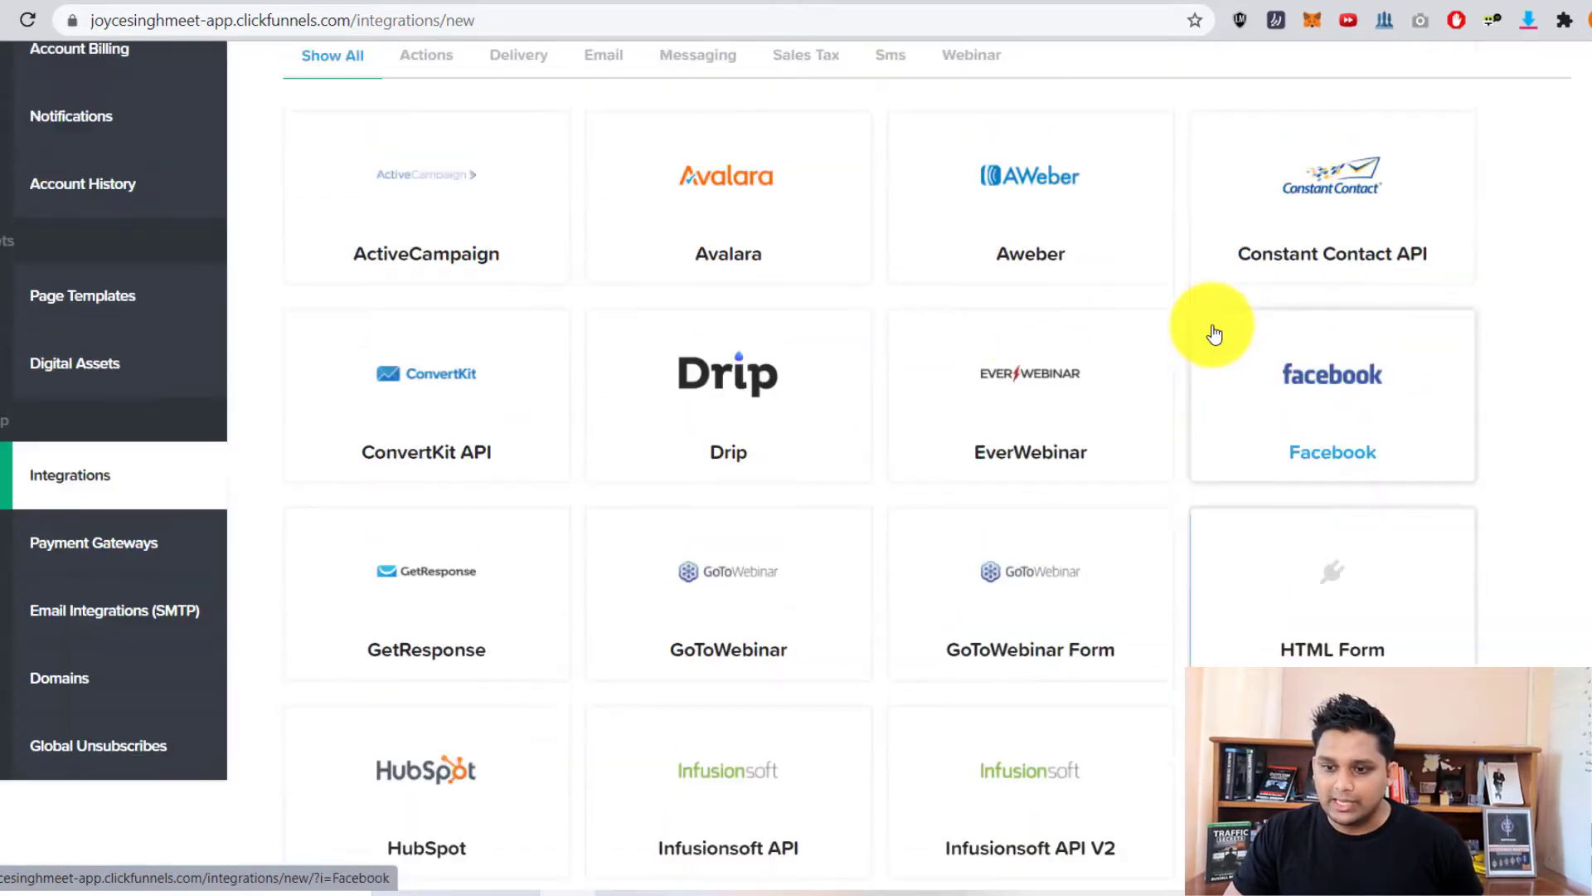
scroll(929, 191, up, 3)
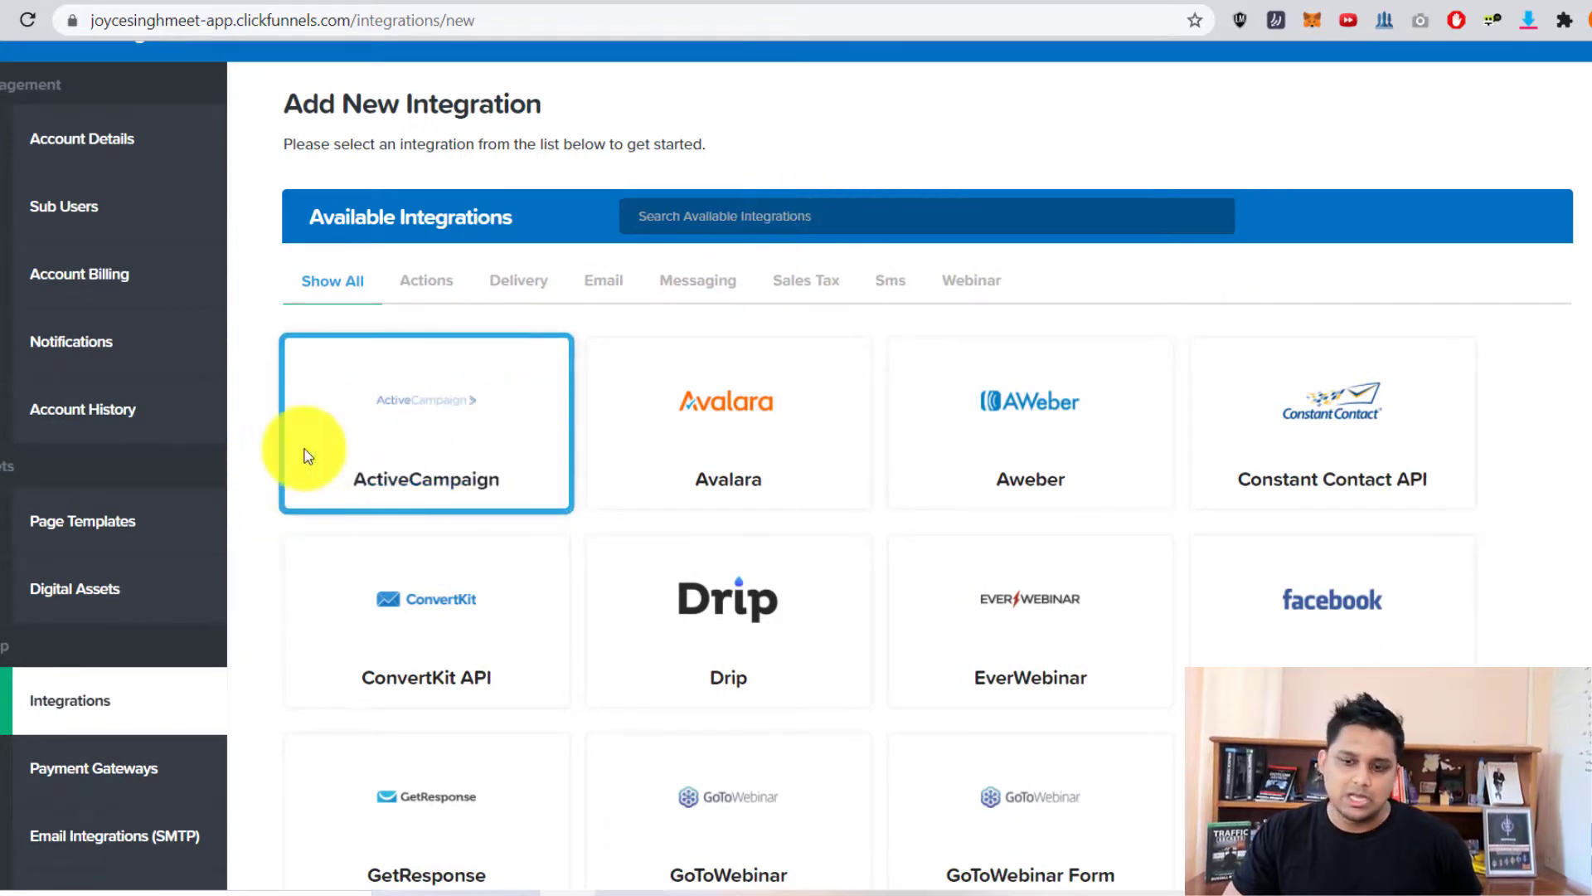
click(381, 441)
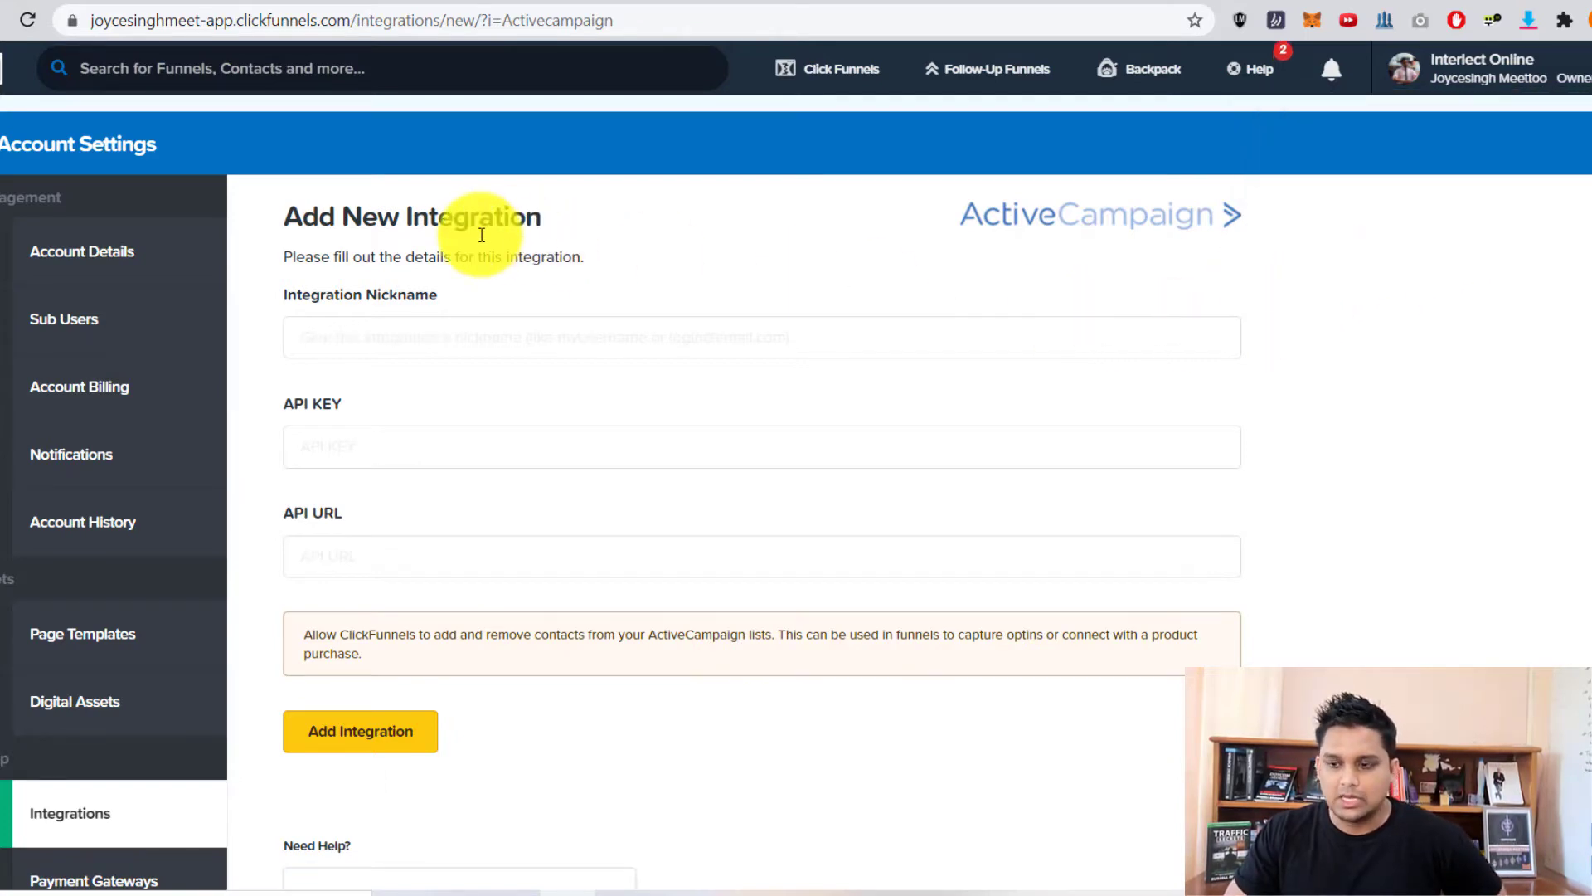
click(439, 337)
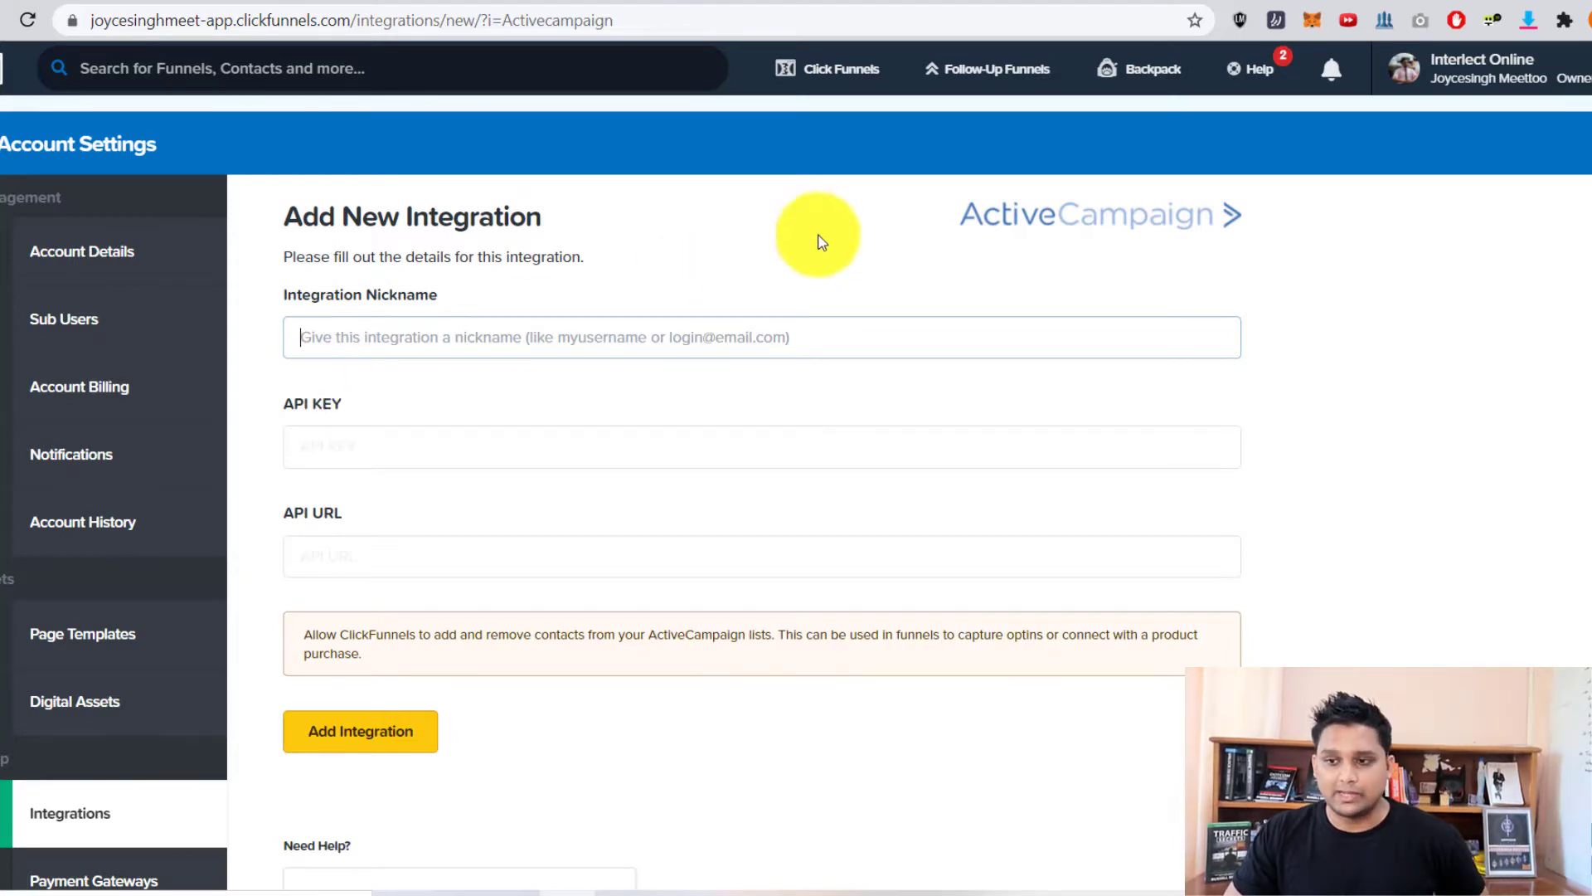
- Switch to ActiveCampaign and open the developer settings to look up the API access URL and key
click(941, 8)
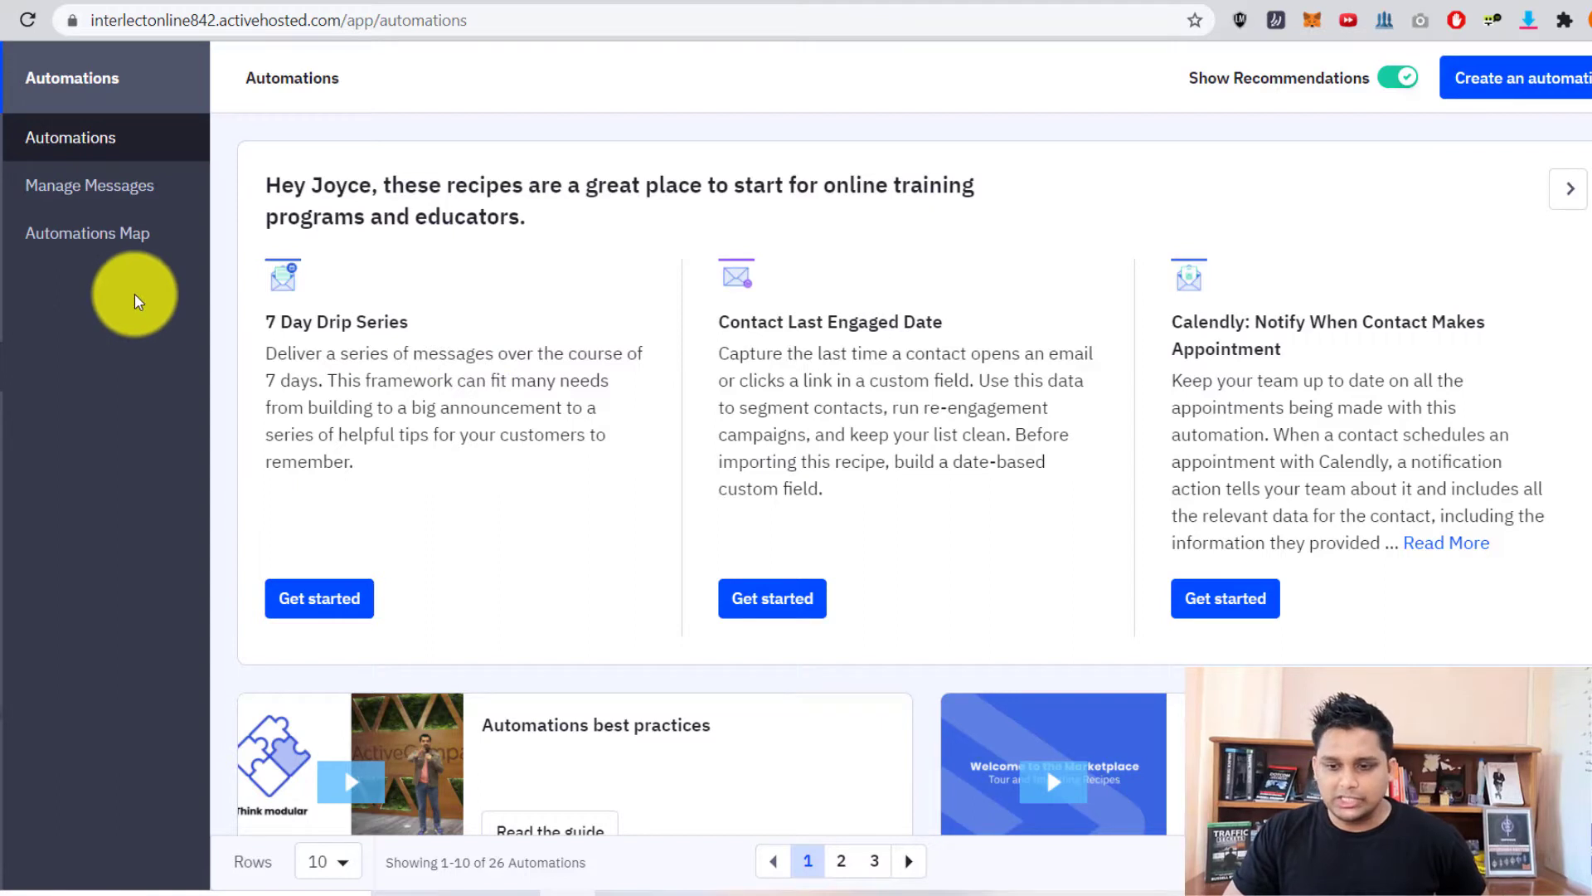
click(25, 129)
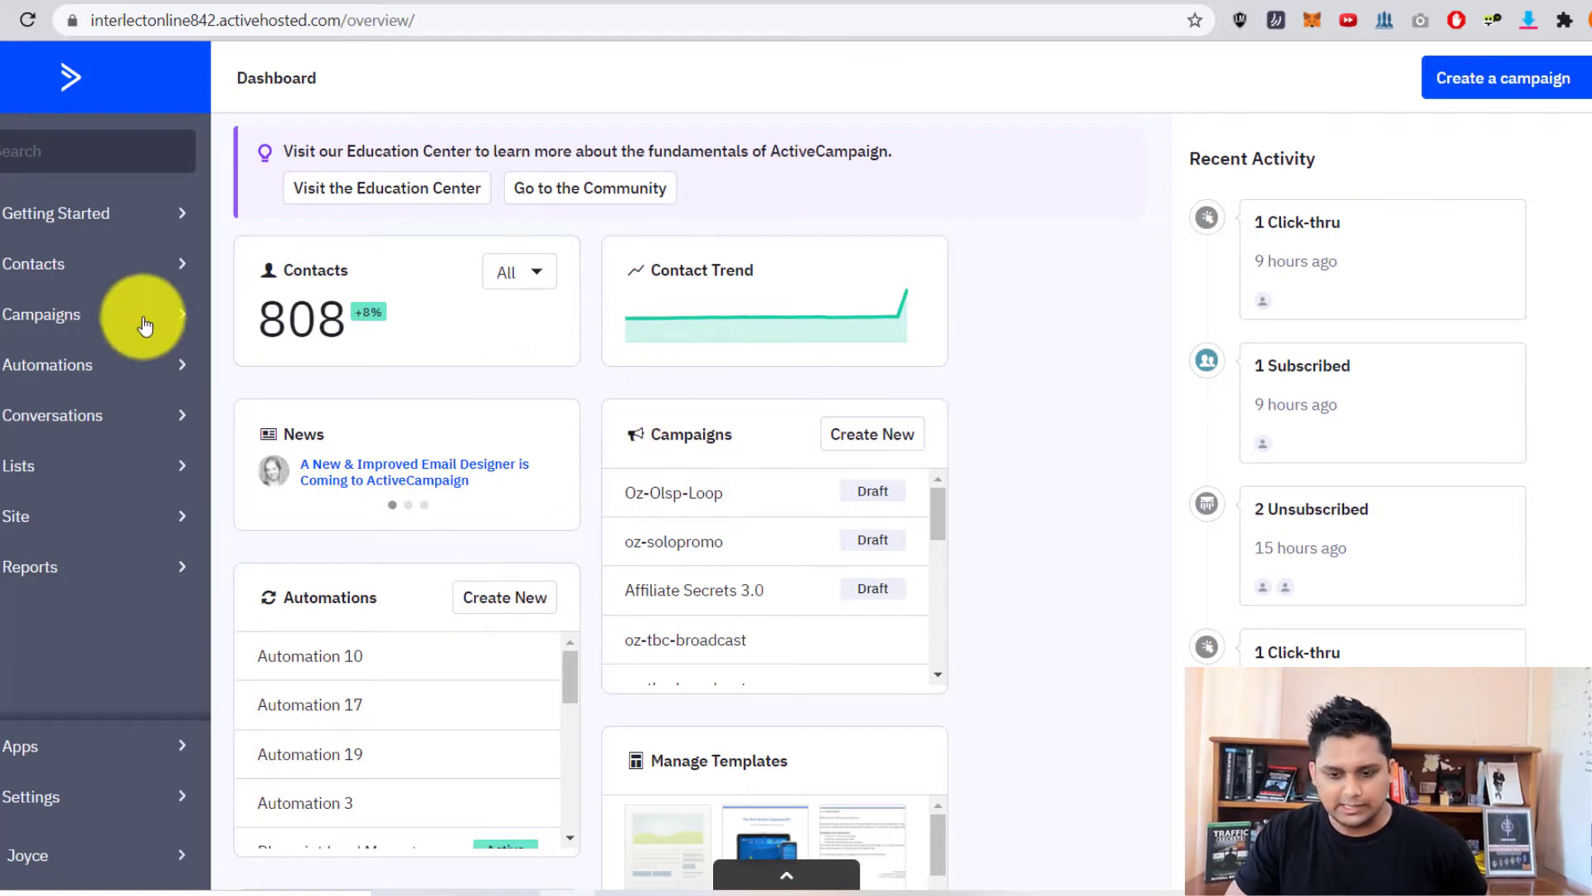
click(13, 798)
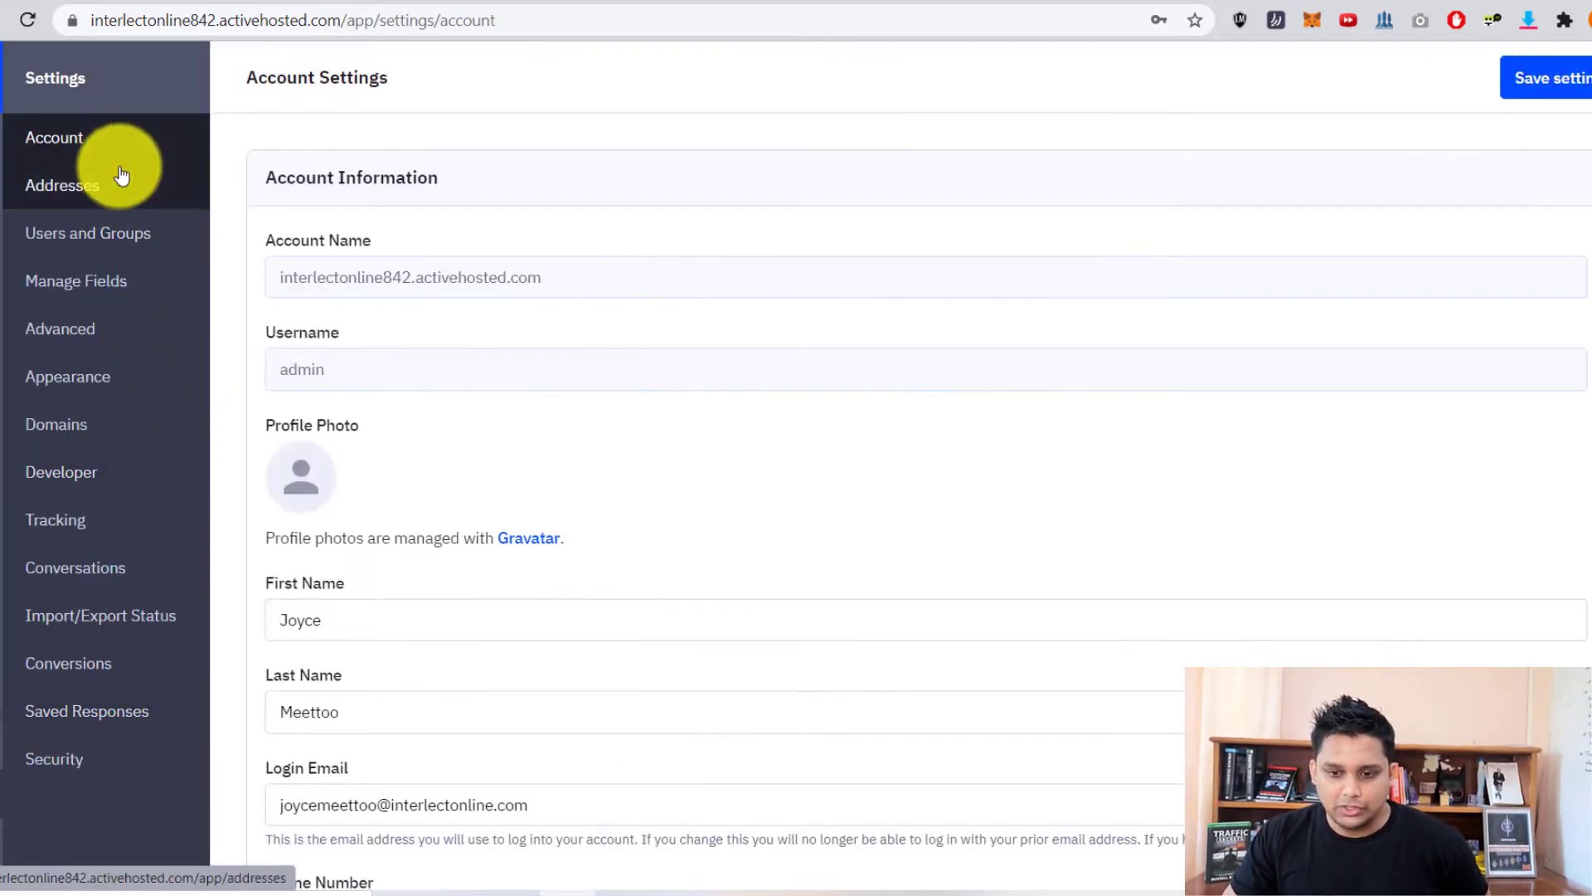
click(56, 471)
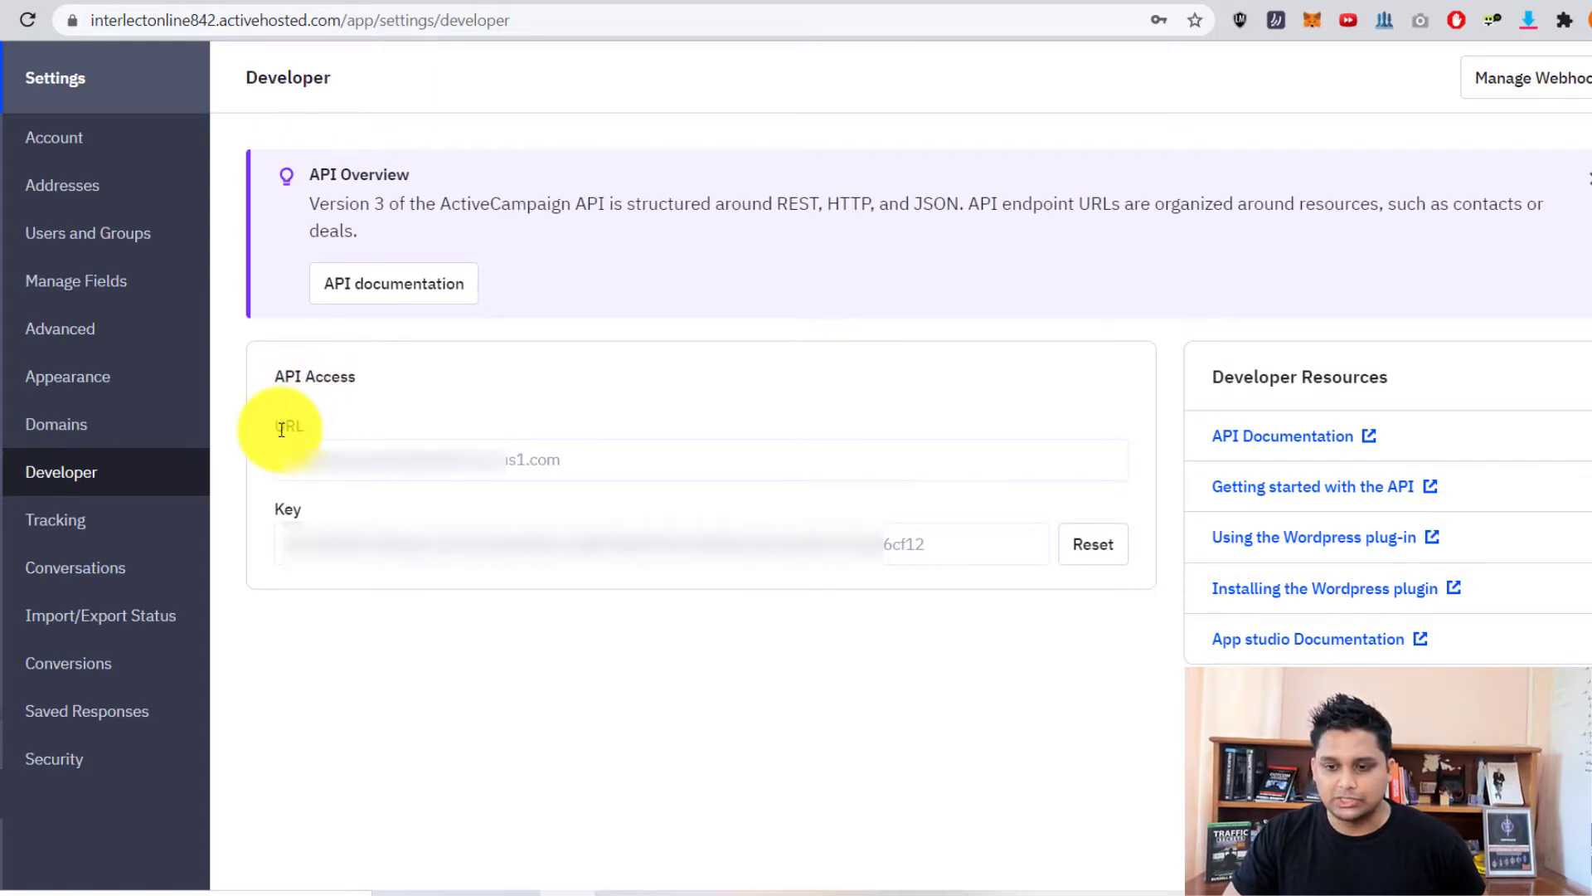
drag(278, 421, 348, 487)
click(323, 369)
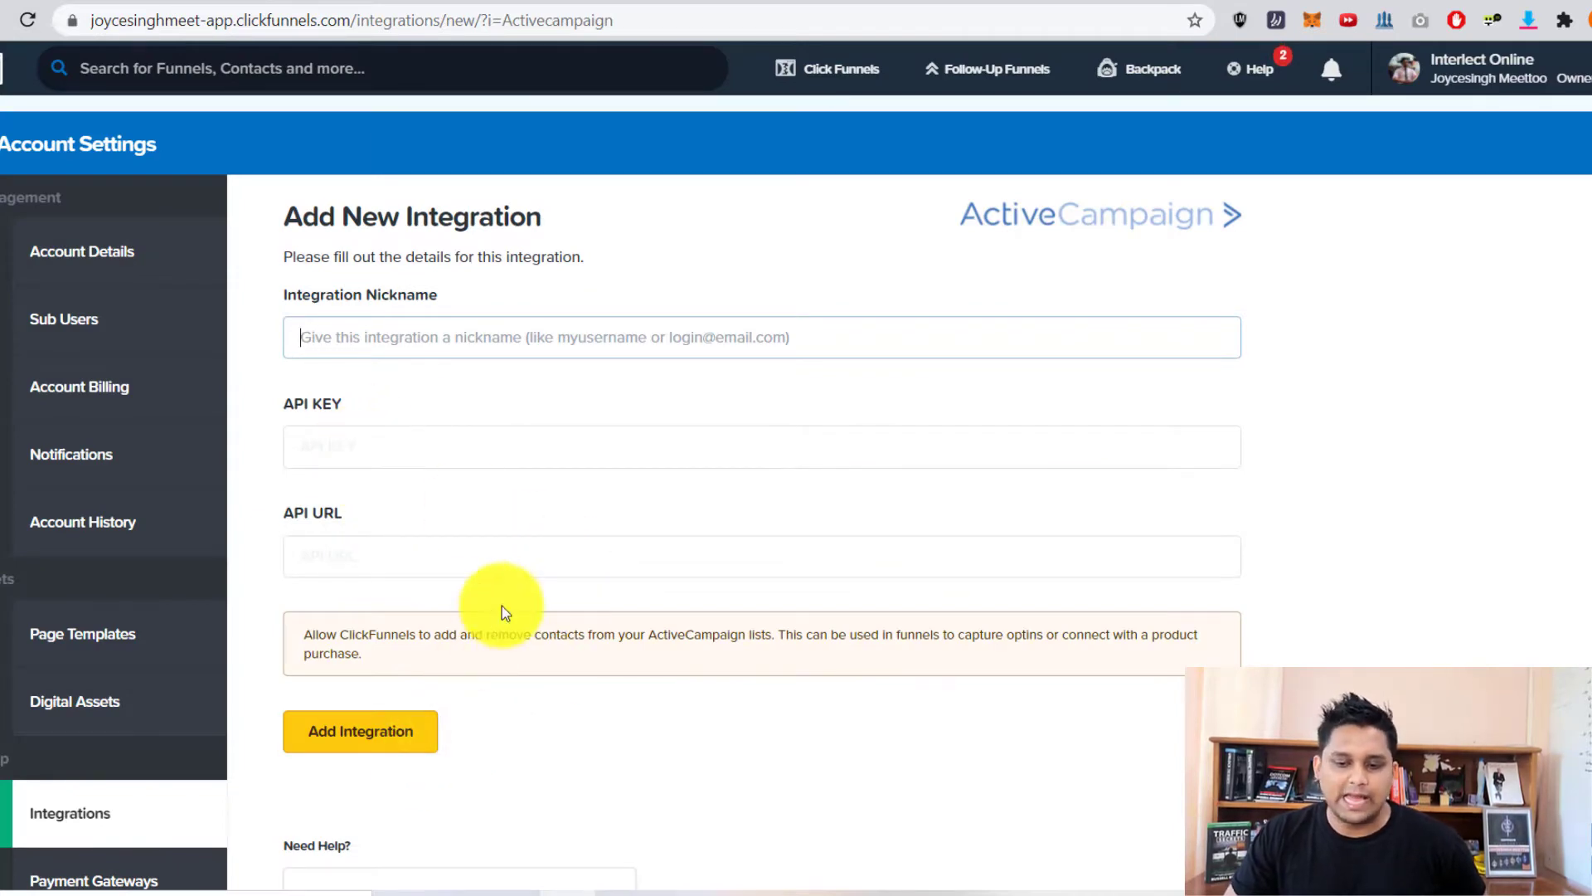
- Open ActiveCampaign's contact lists and start adding a new list
click(620, 477)
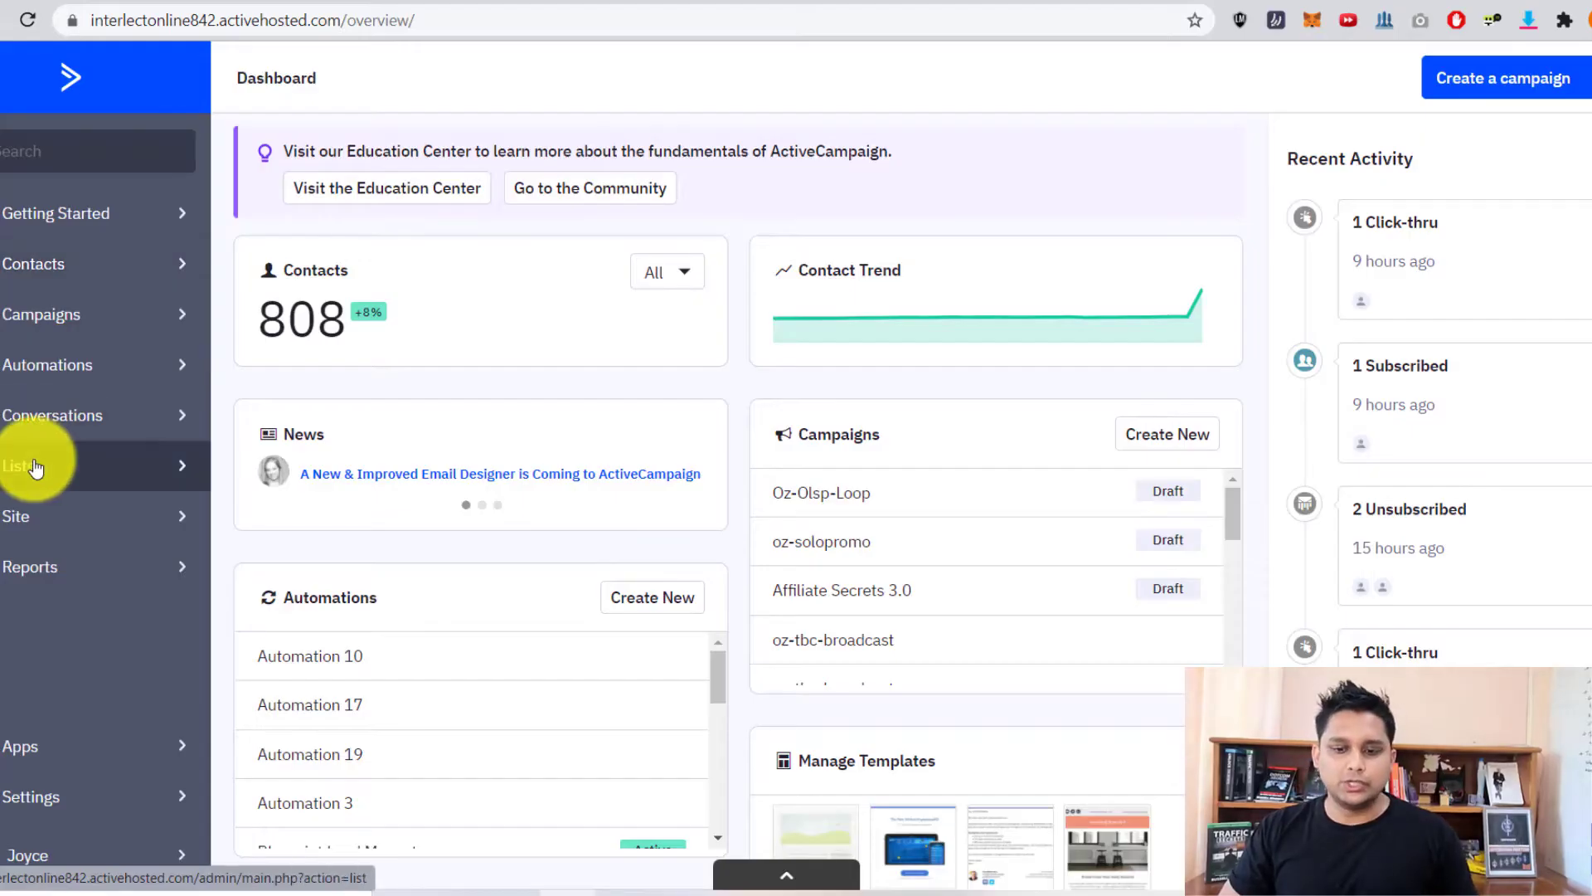
click(35, 468)
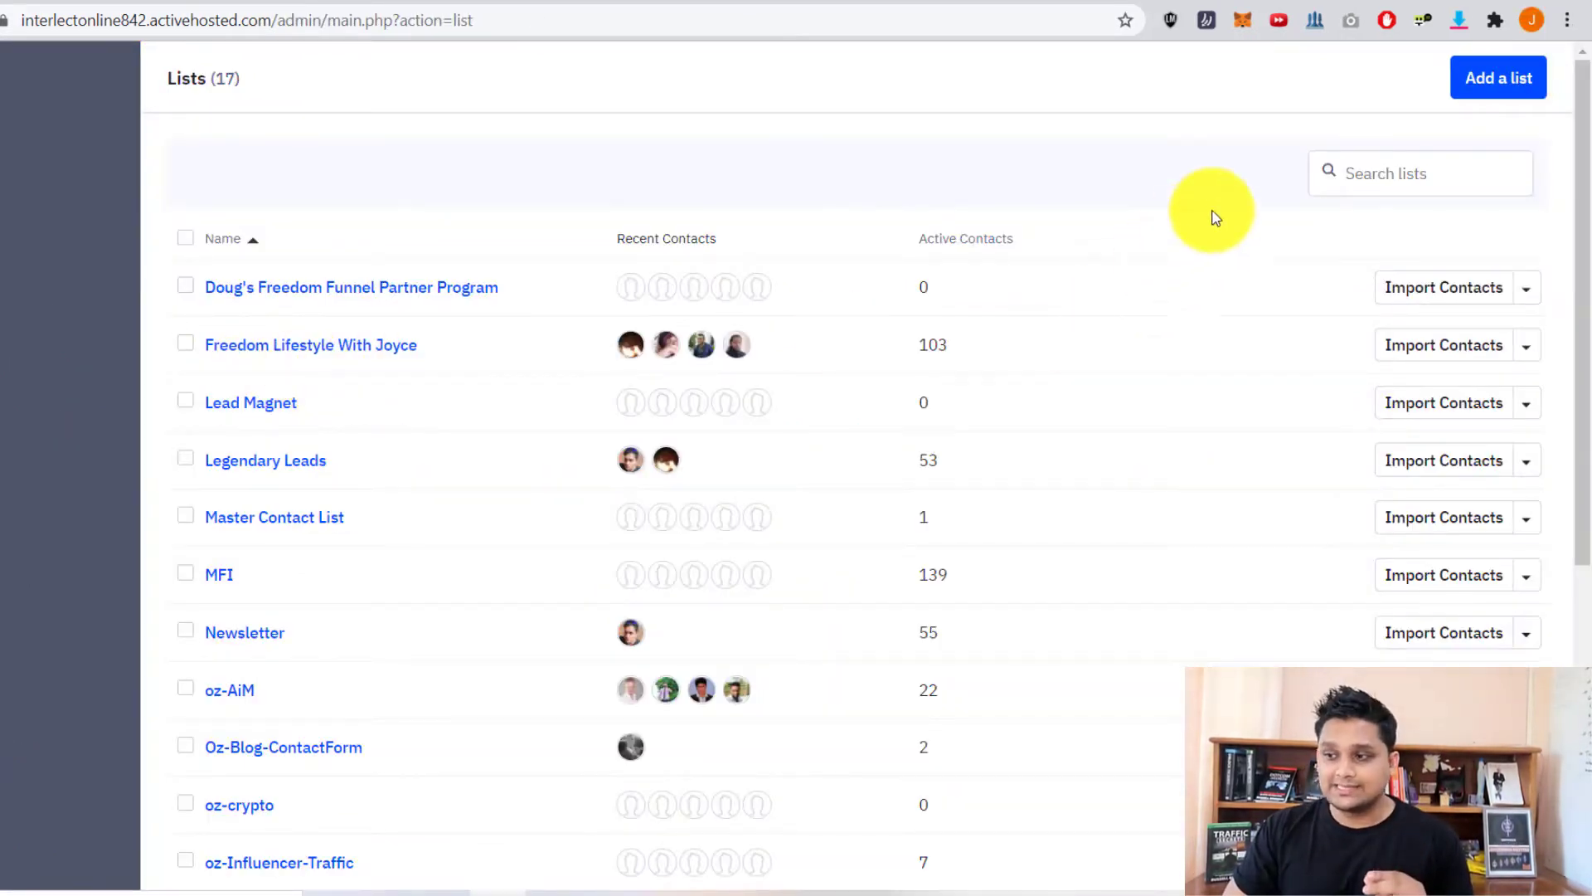
click(1484, 90)
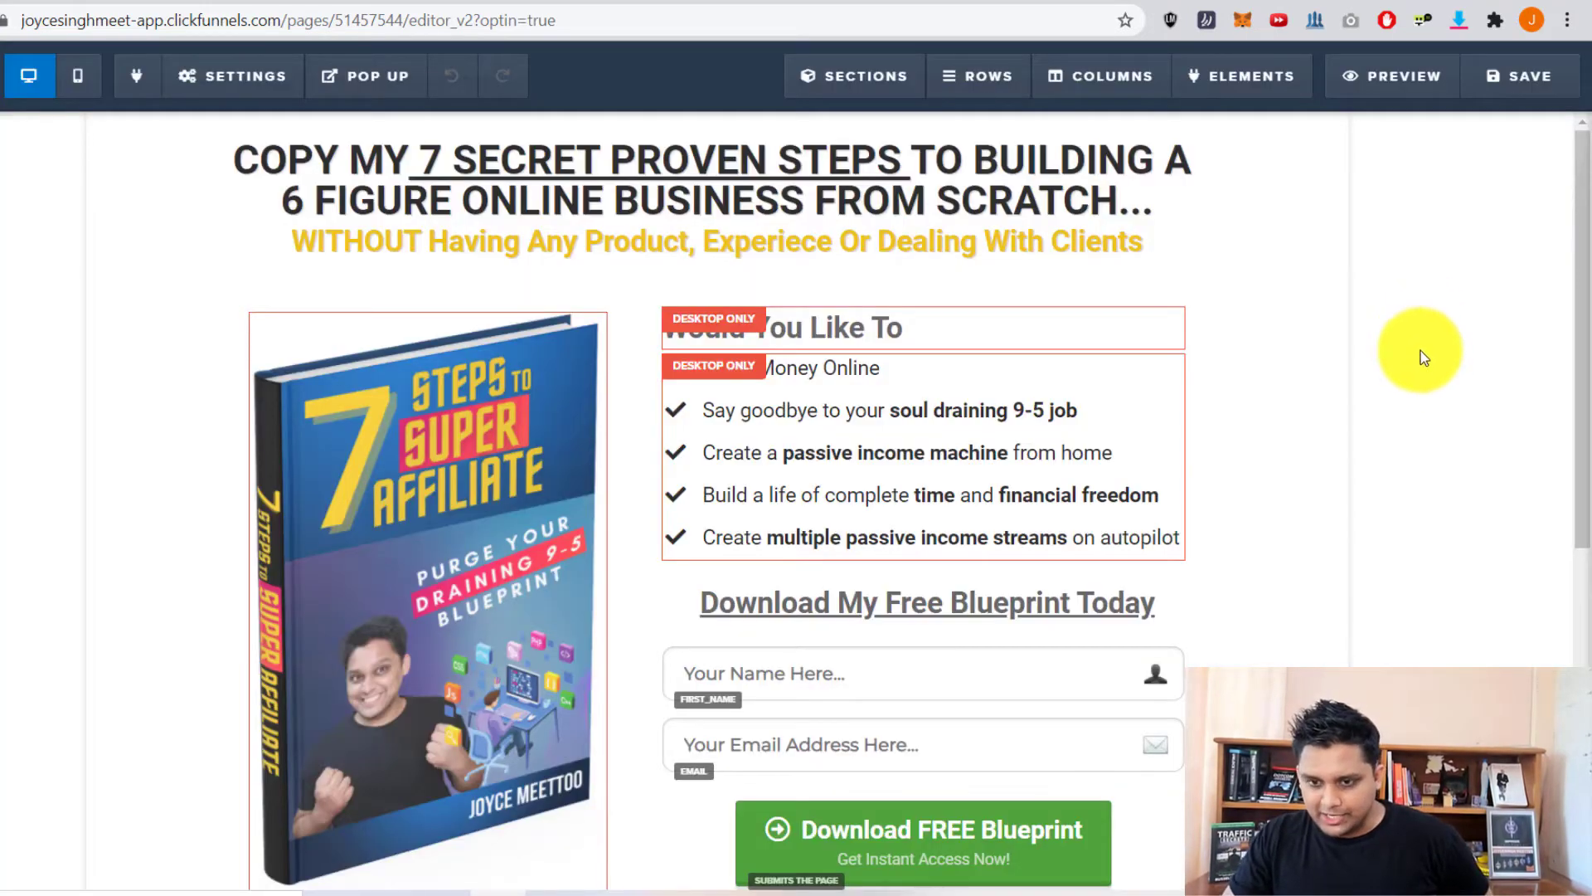
- In the ClickFunnels opt-in page's email integration settings, choose the new AC (Activecampaign) integration with the Add To List with Tag action
click(222, 90)
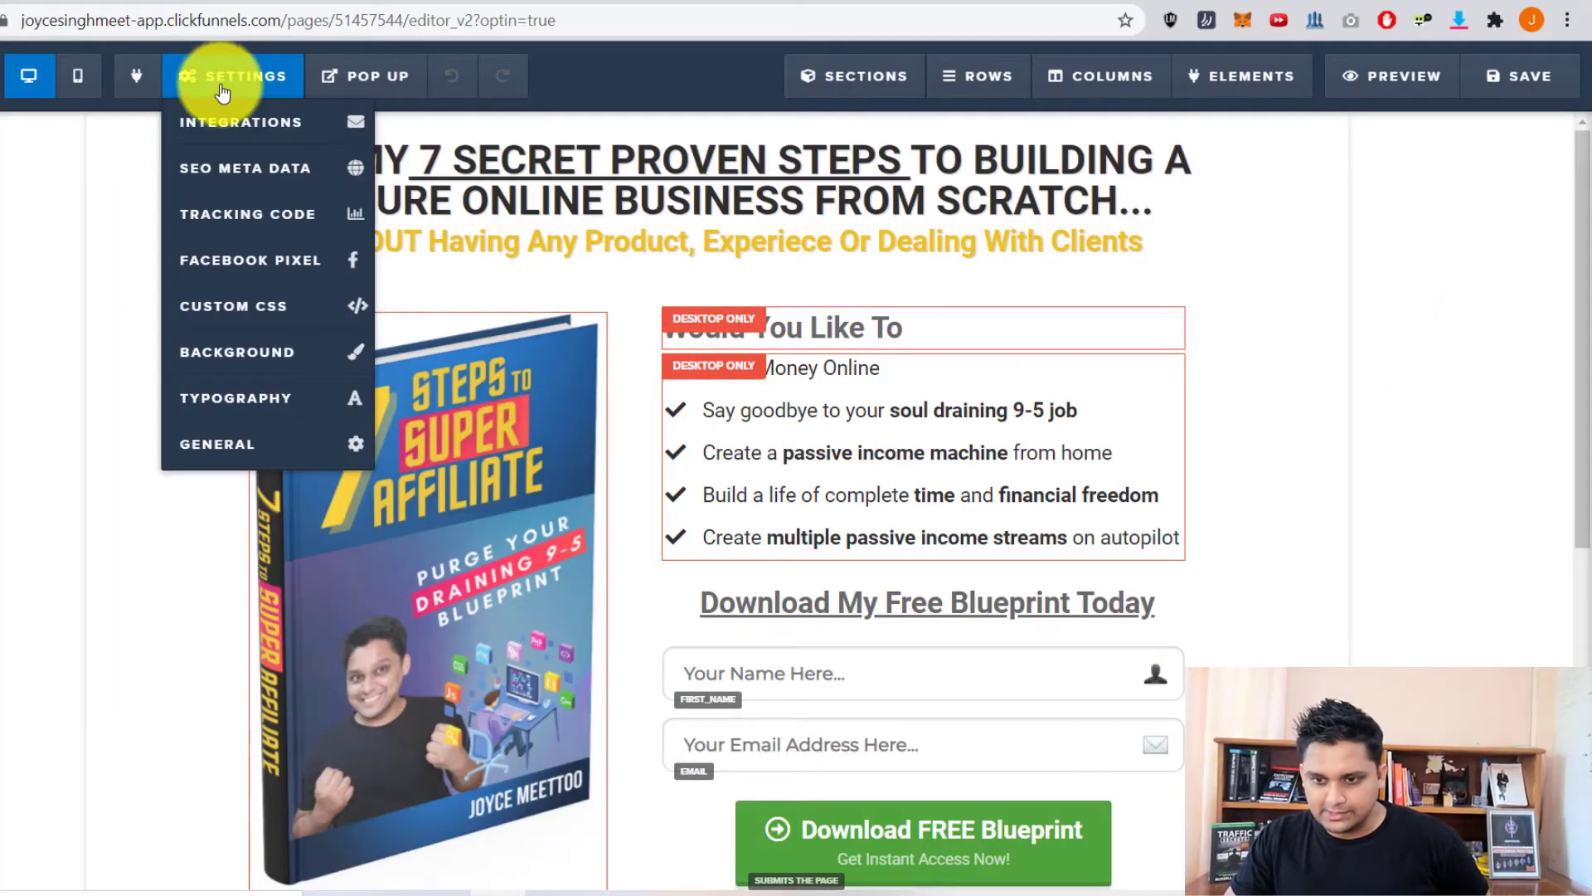
click(210, 133)
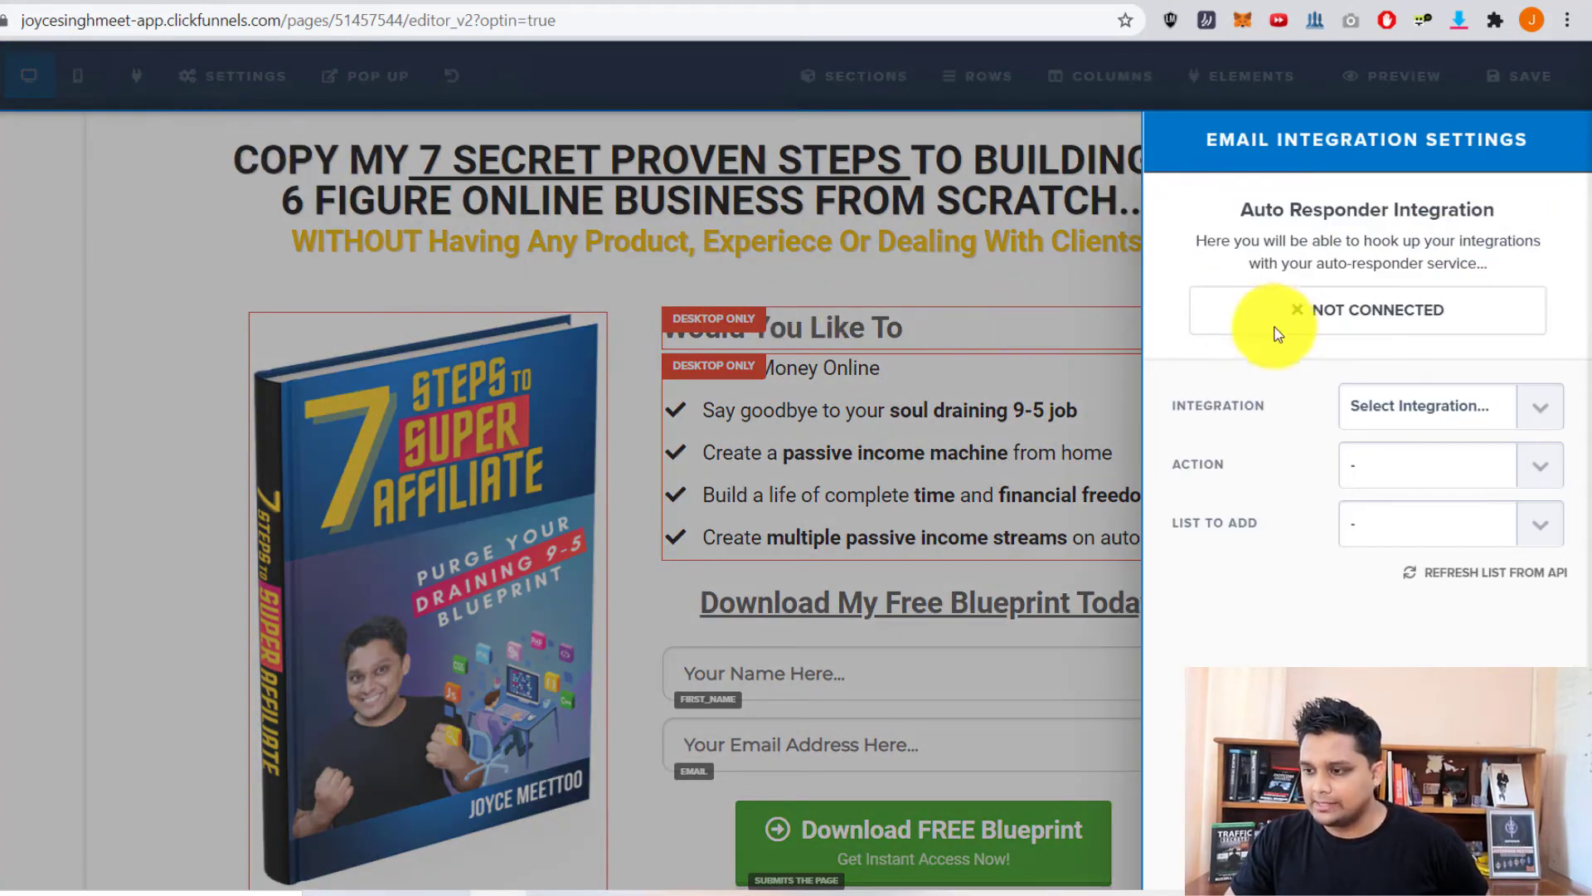
click(1539, 463)
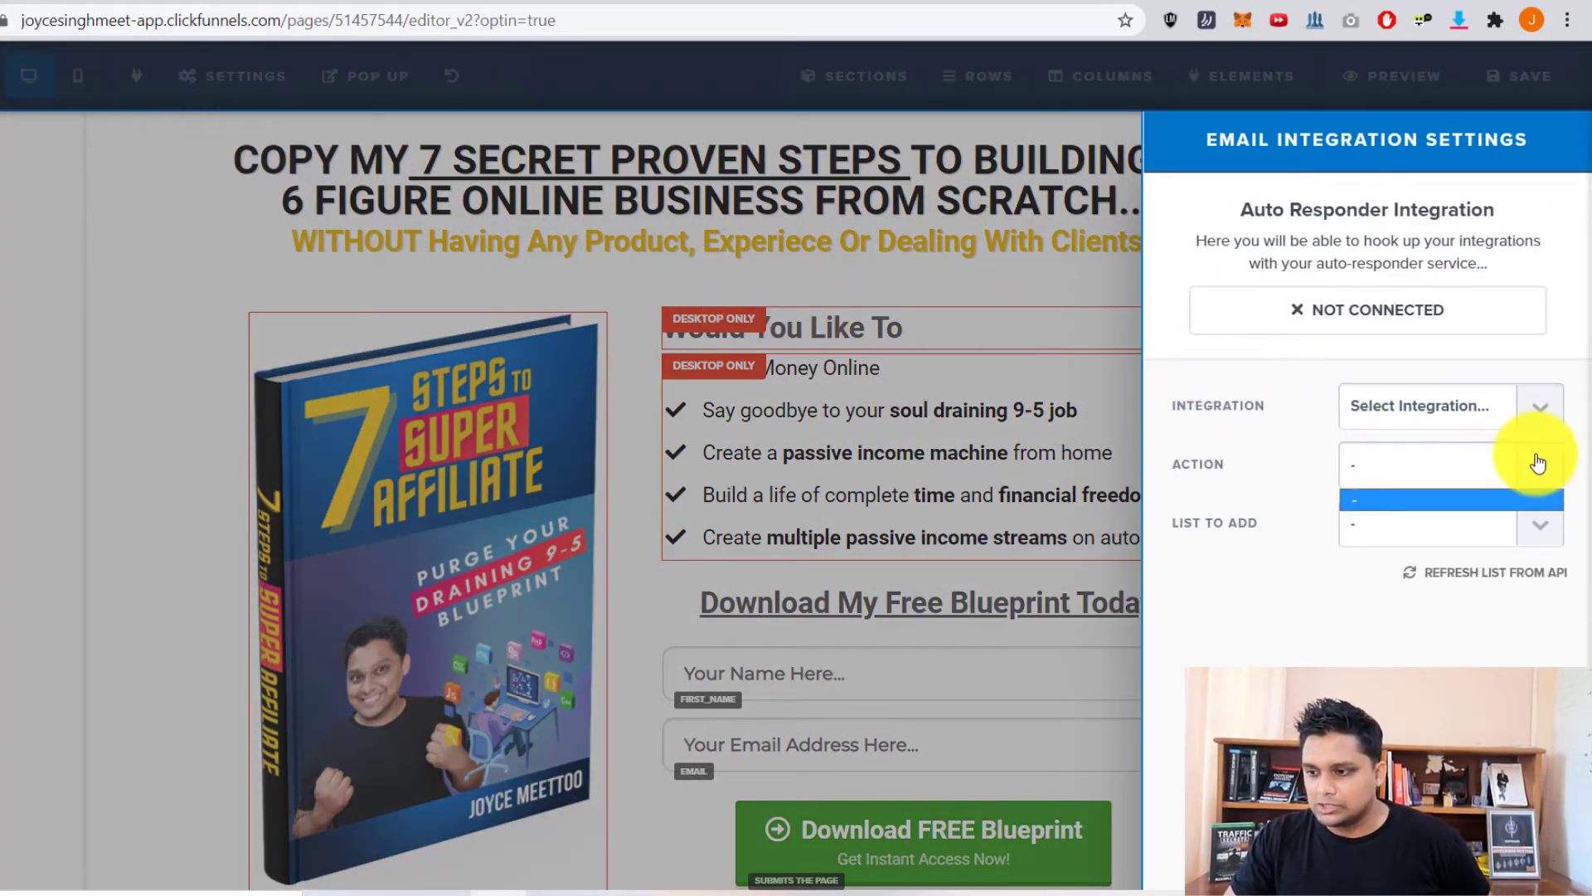
click(1543, 415)
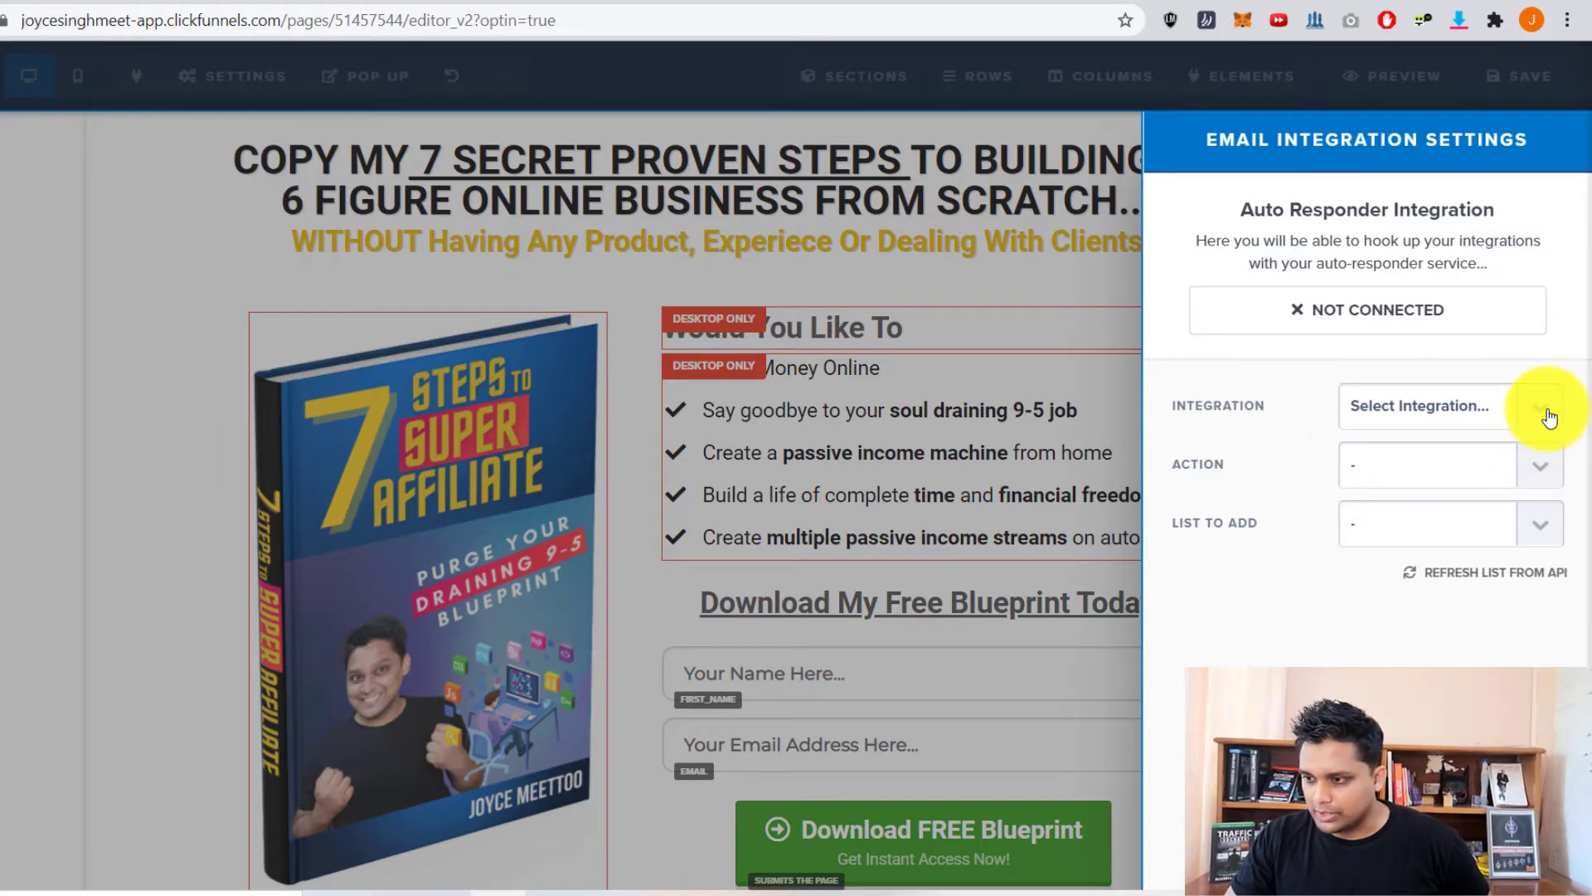
click(1548, 417)
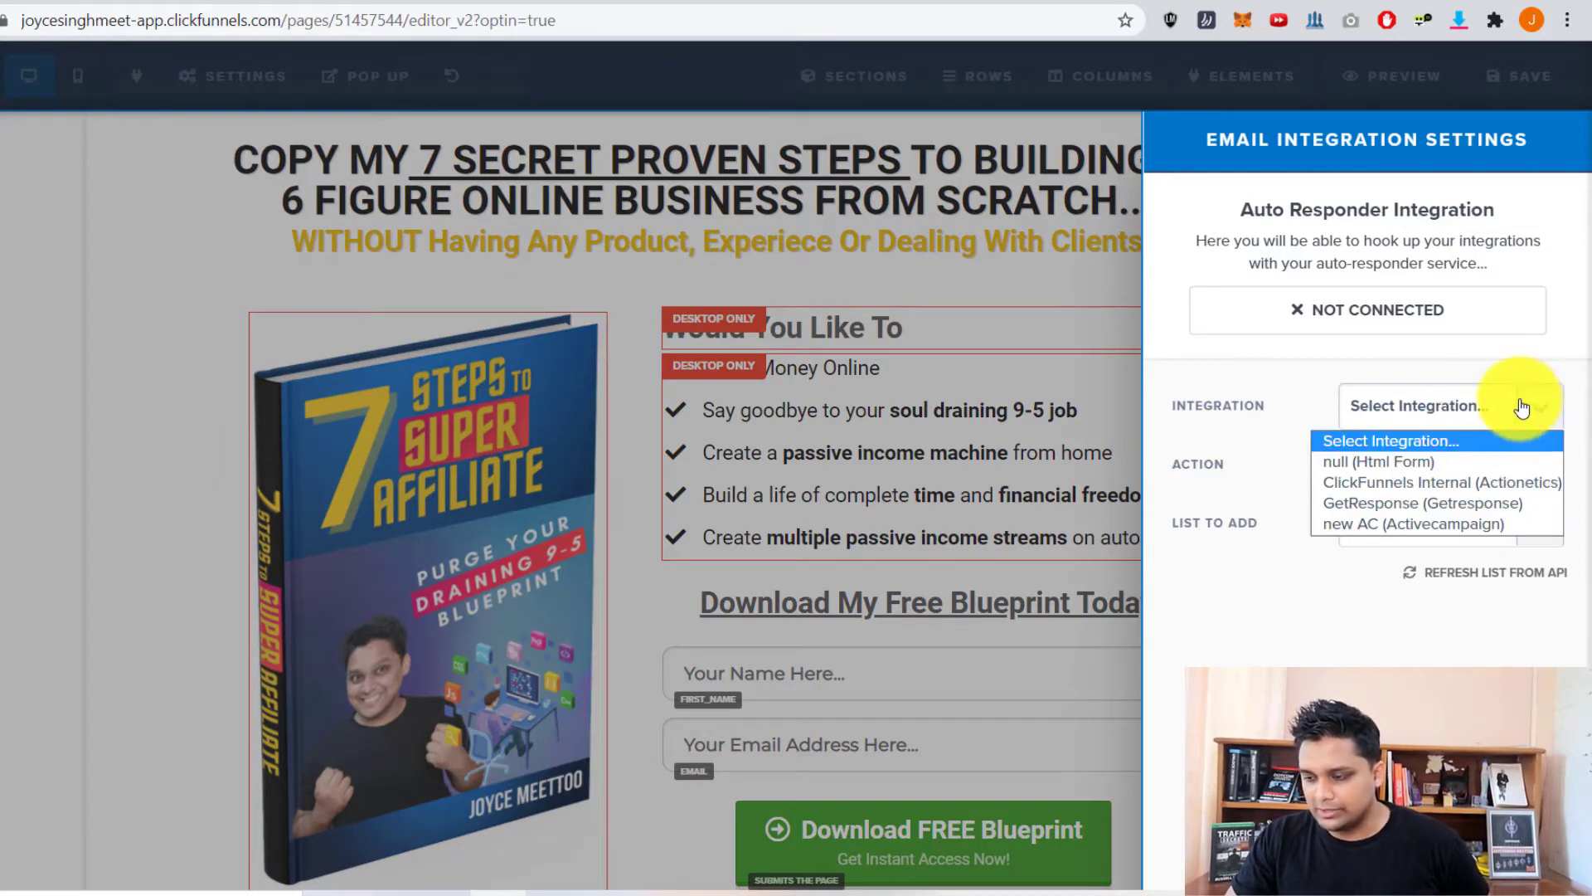
click(1392, 525)
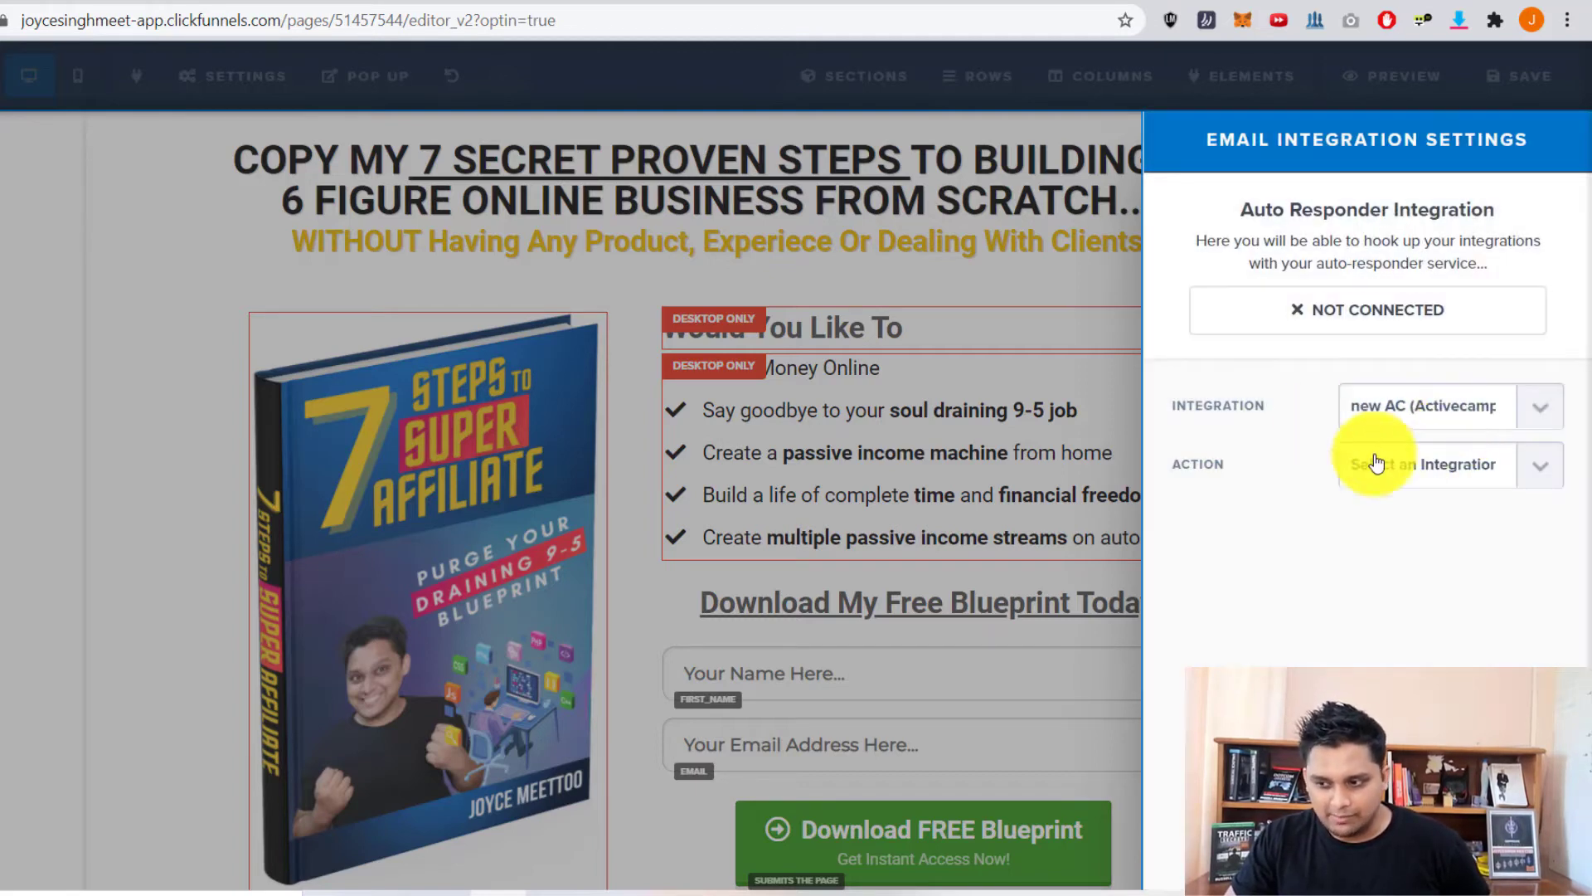
click(1531, 471)
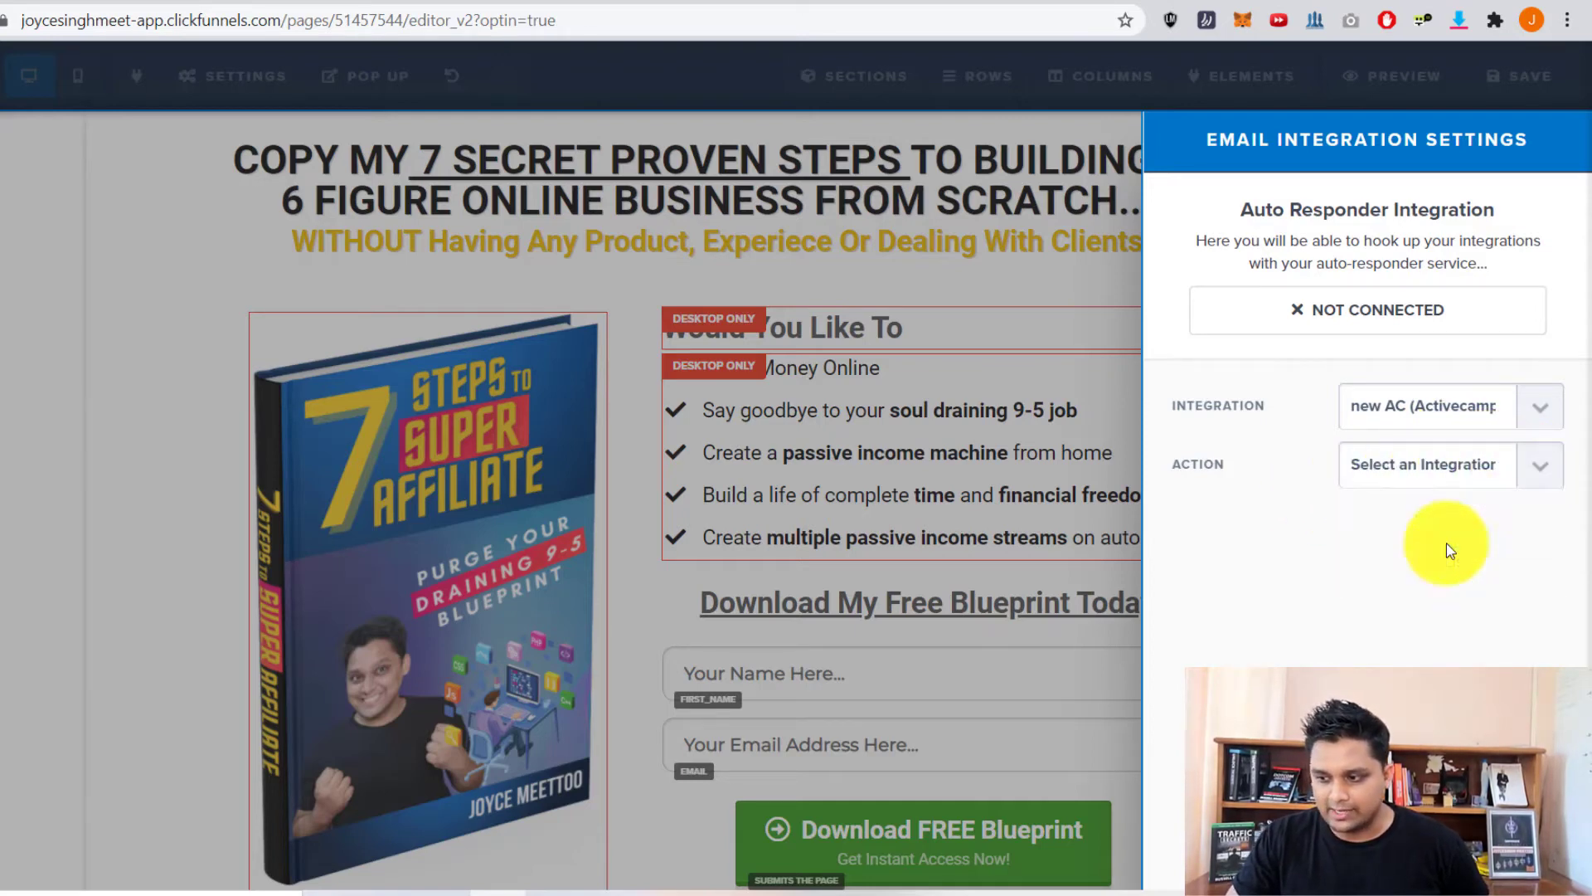
click(1446, 542)
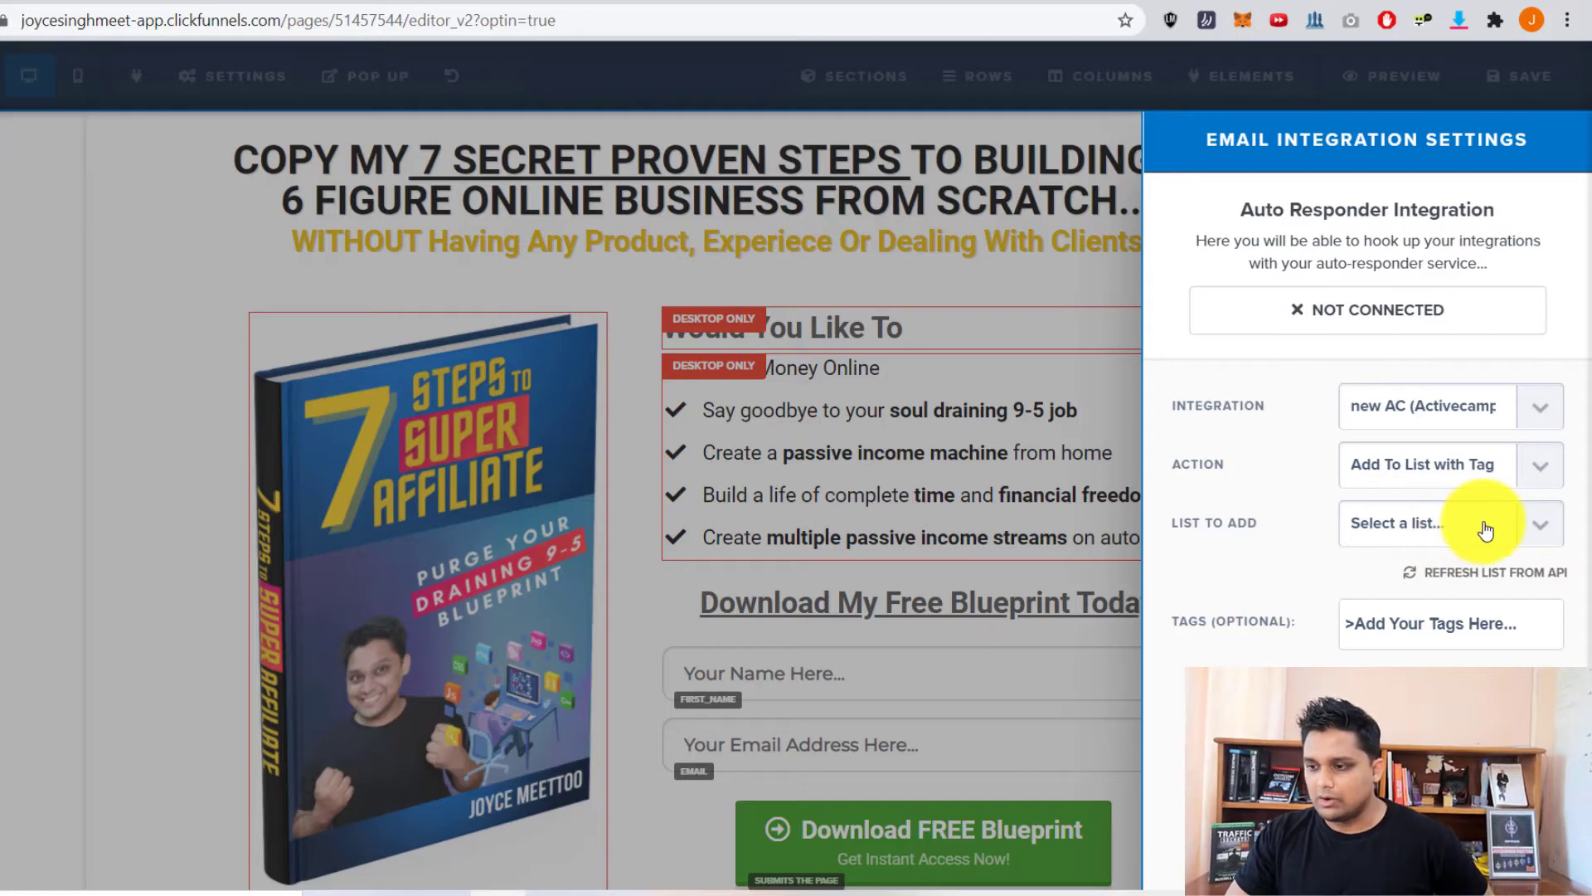
- Set the list to add to Lead Magnet with the Blueprint tag, and save the opt-in page
click(1486, 531)
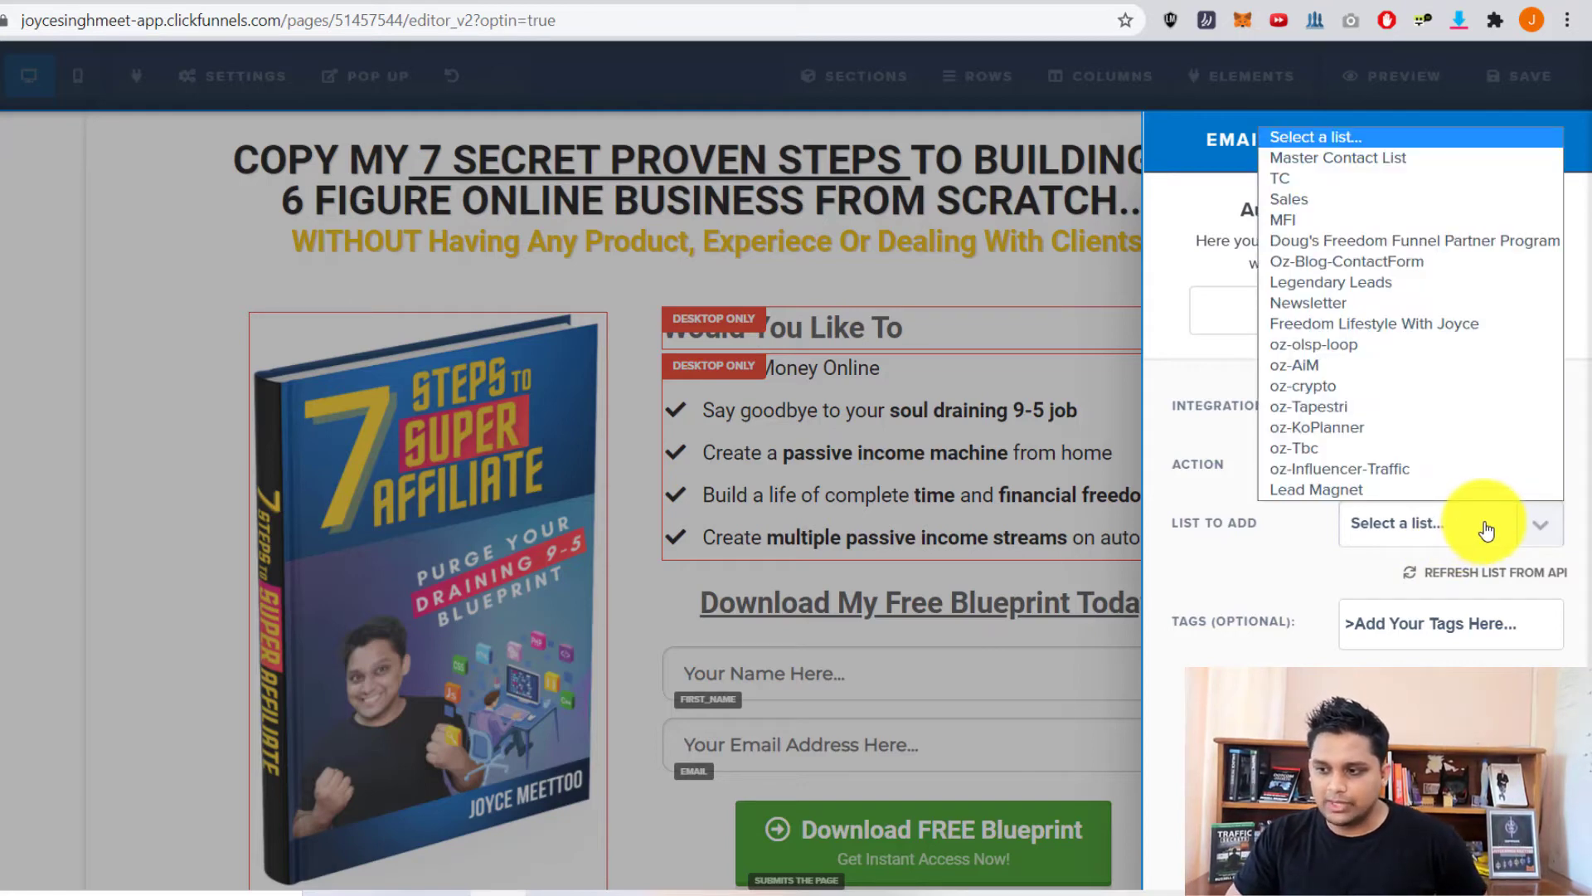
click(1391, 491)
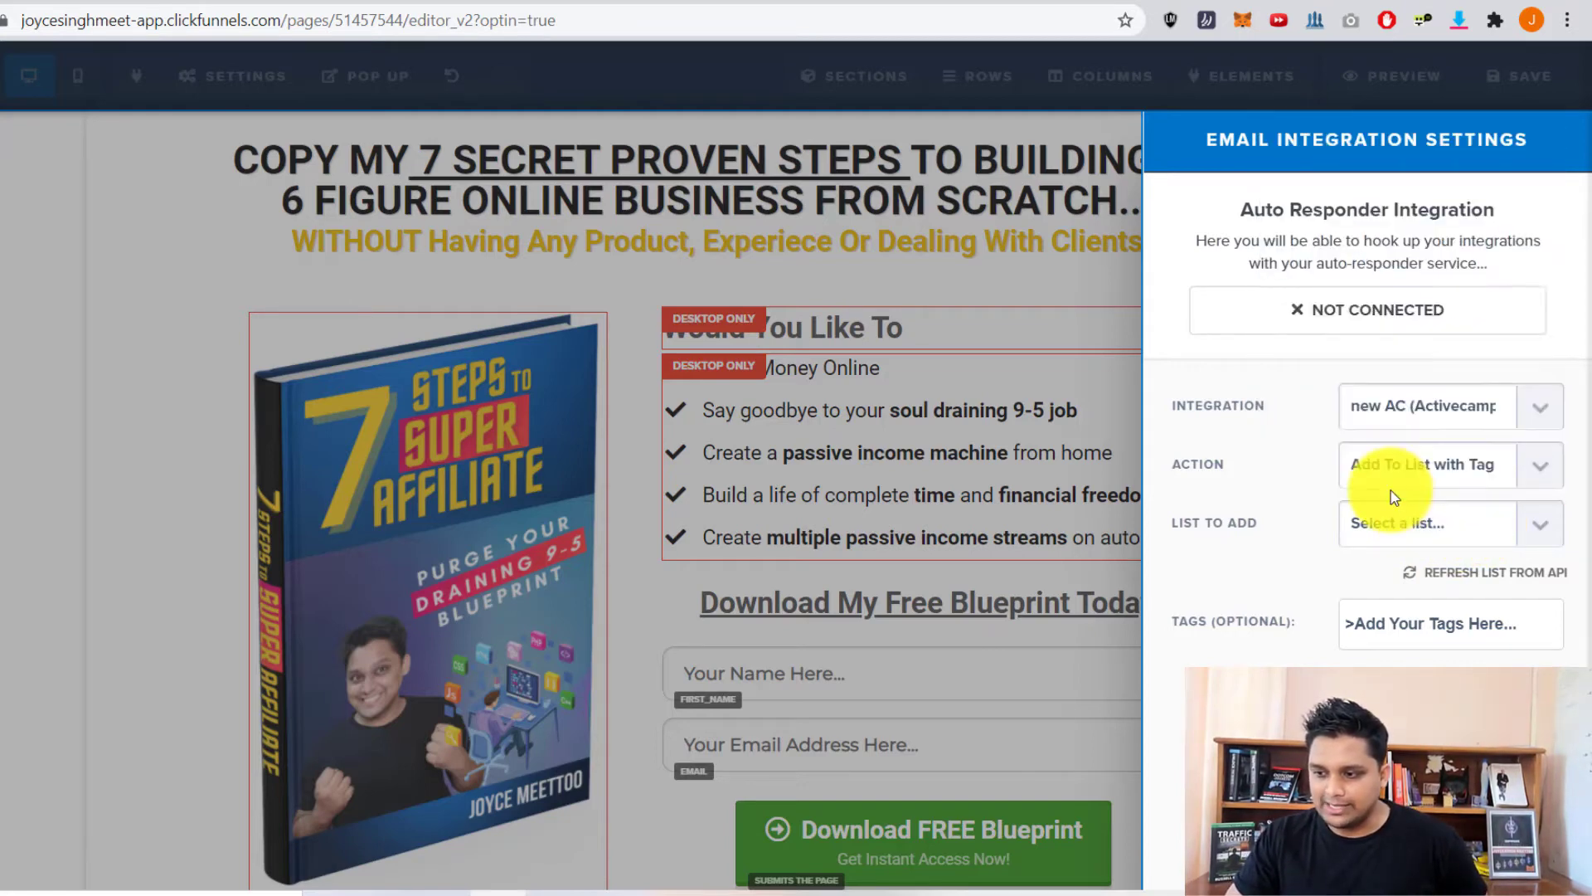
click(1427, 646)
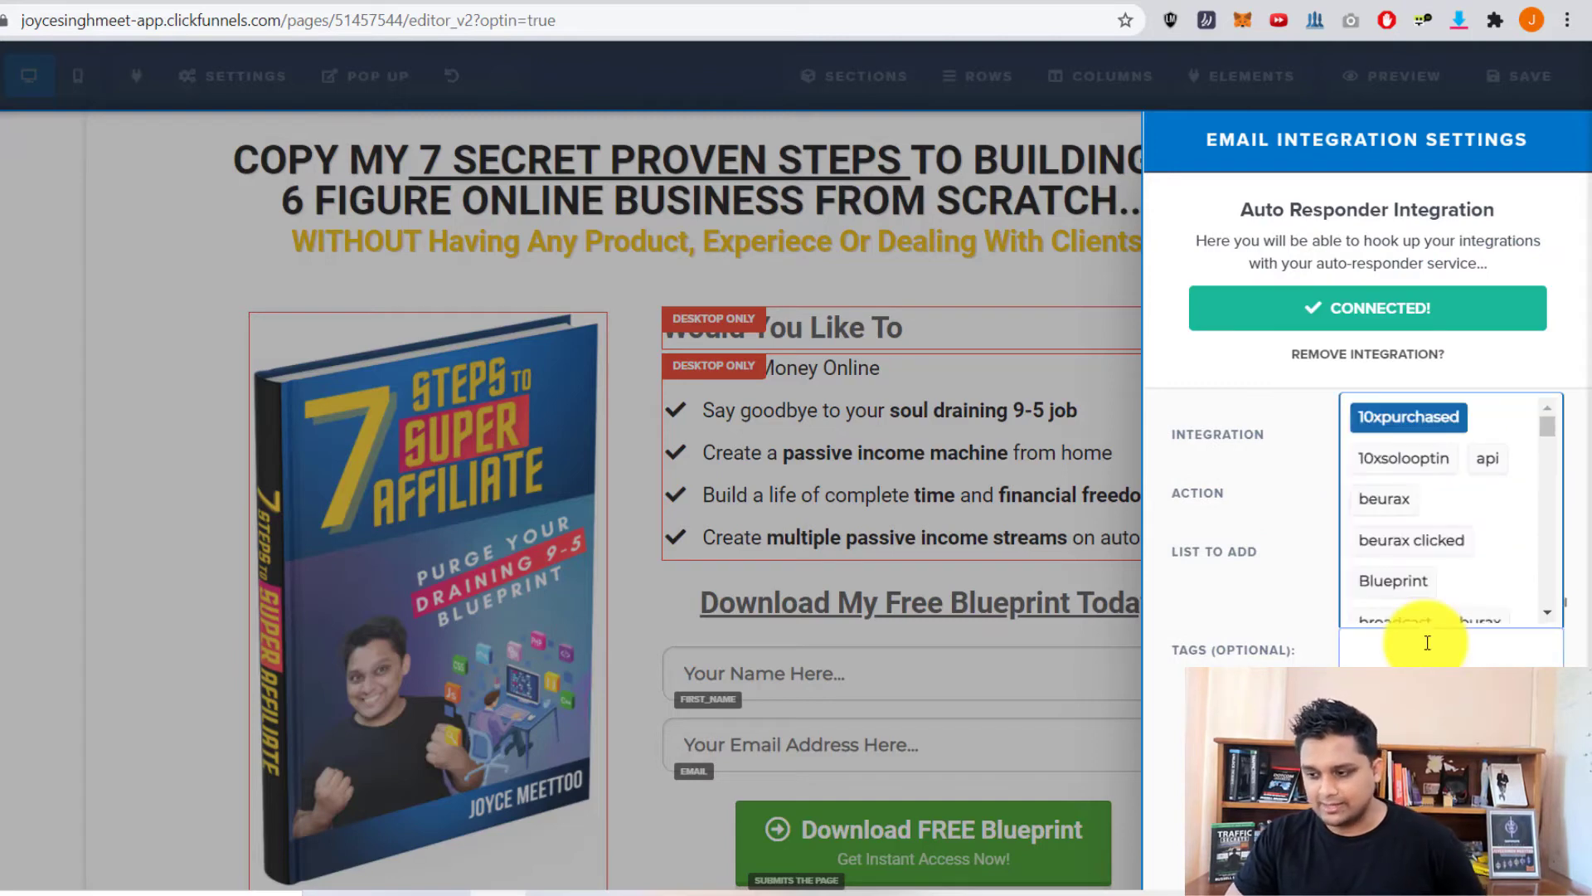
click(1416, 585)
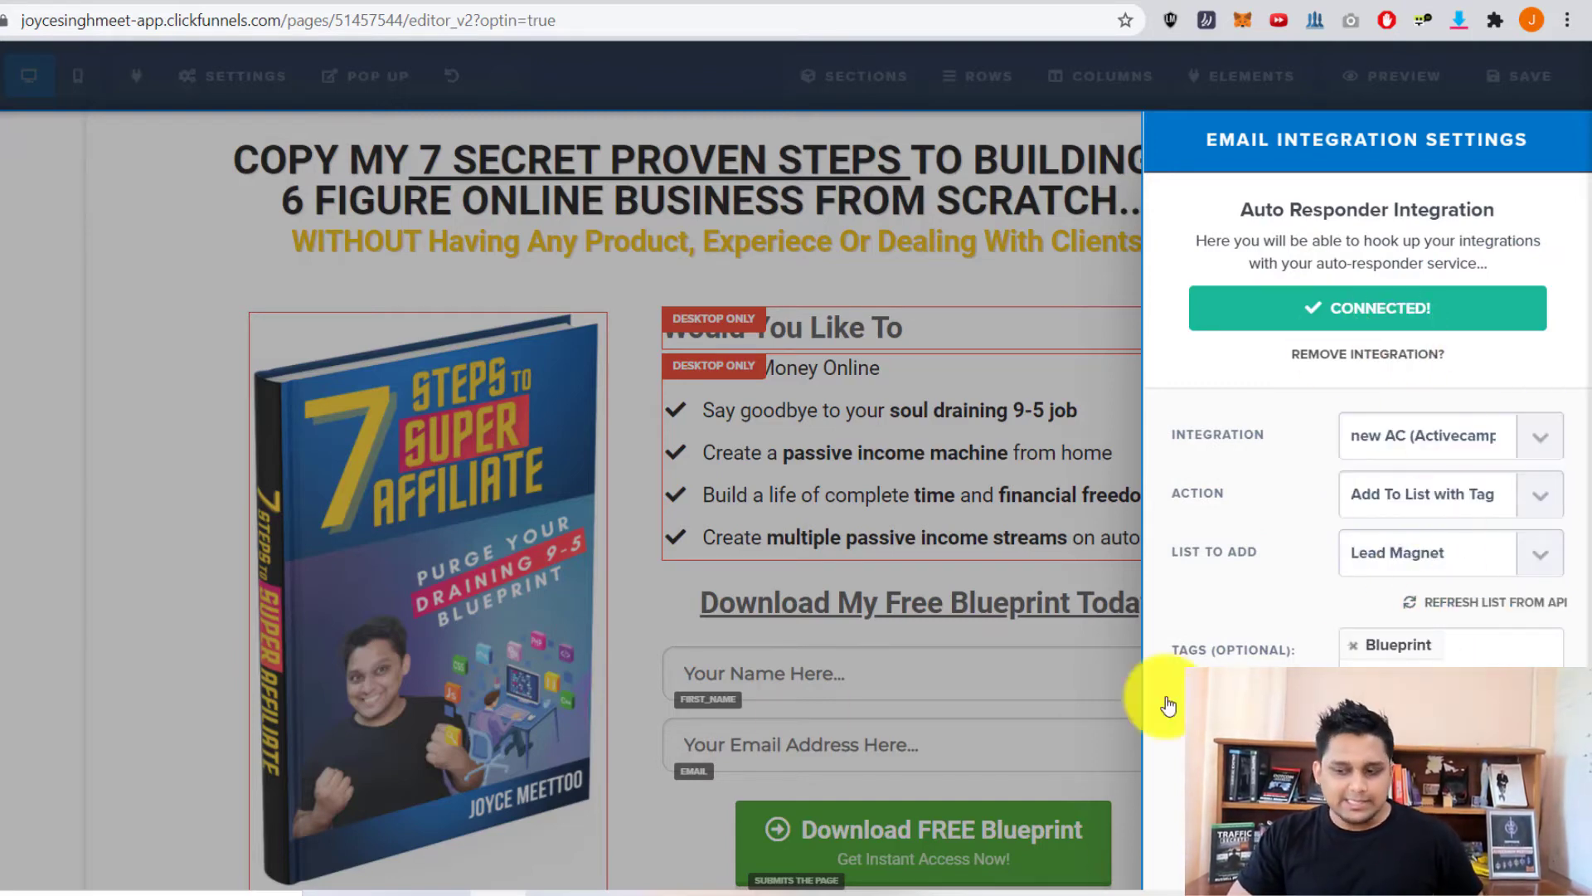
click(217, 442)
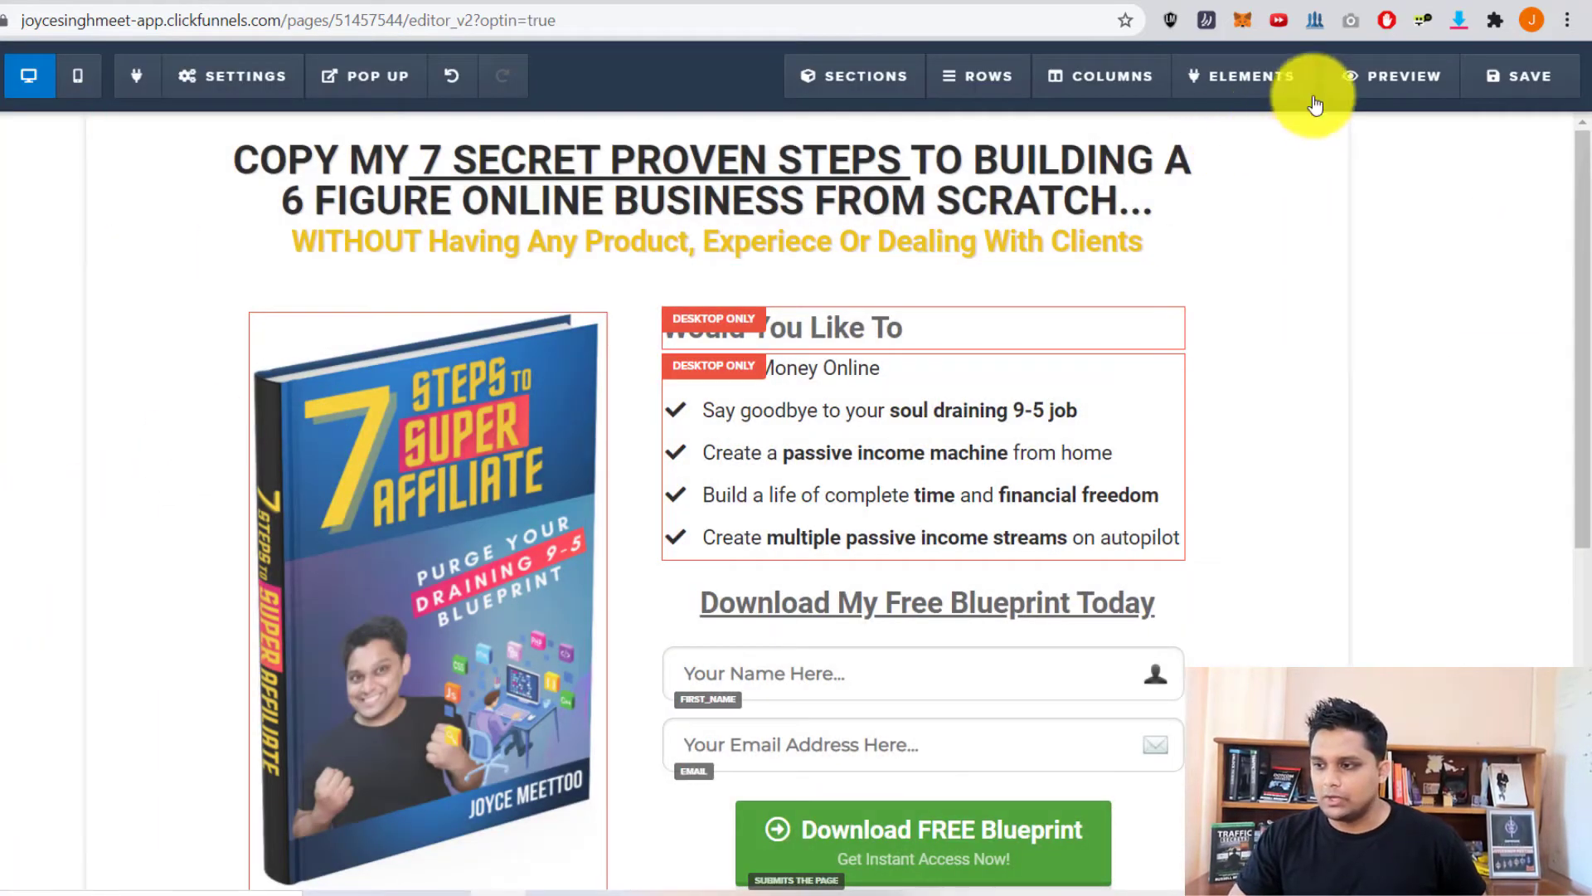
click(1480, 74)
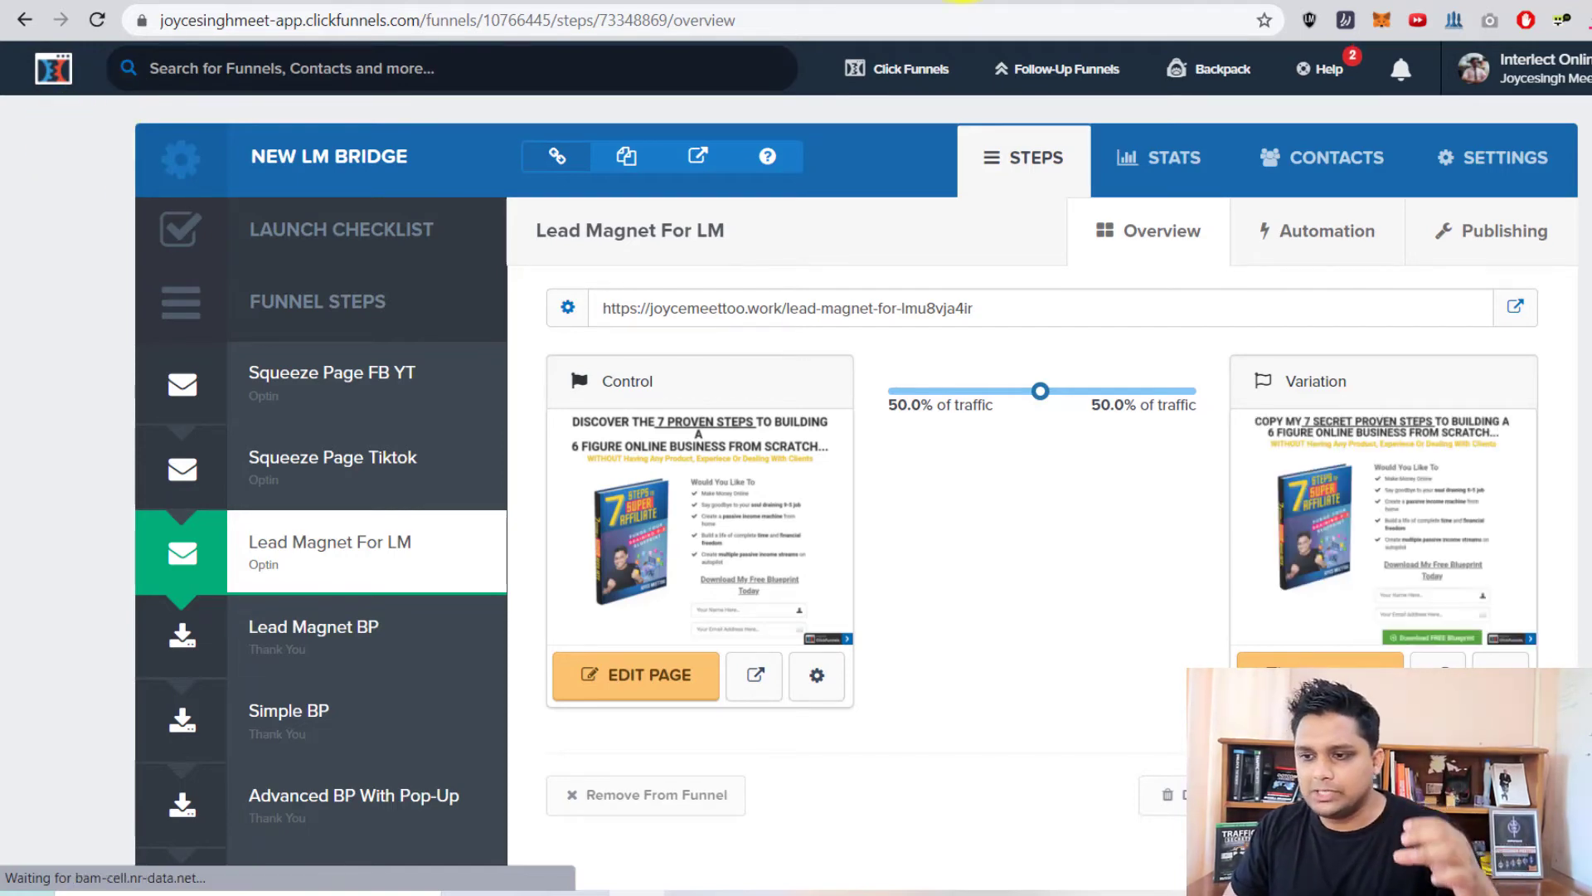
- Switch to ActiveCampaign and open the automations overview
click(959, 2)
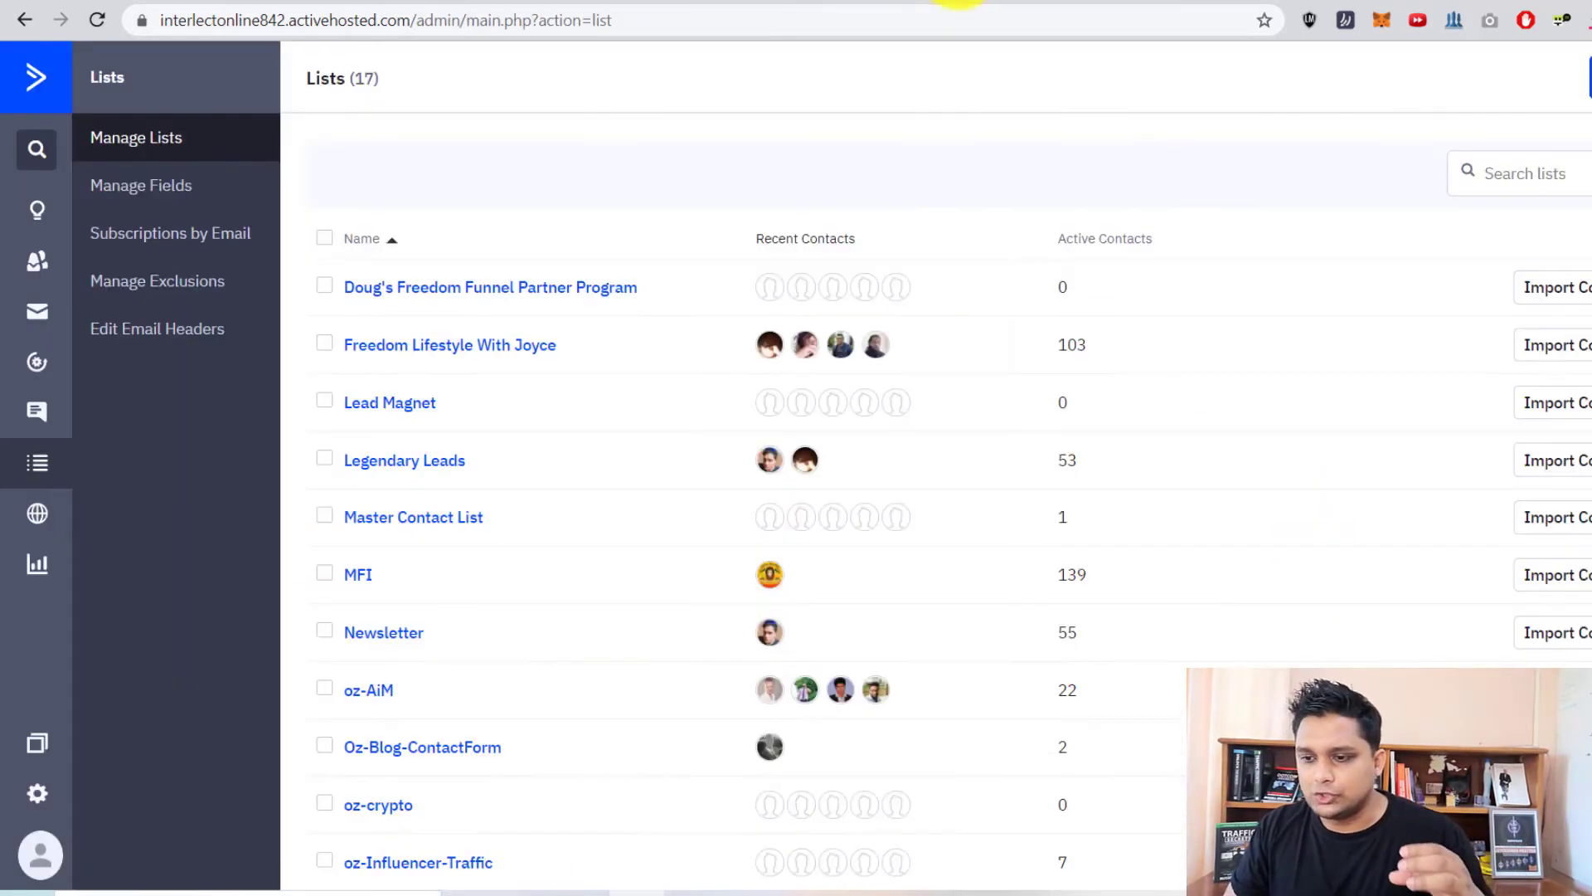
click(48, 375)
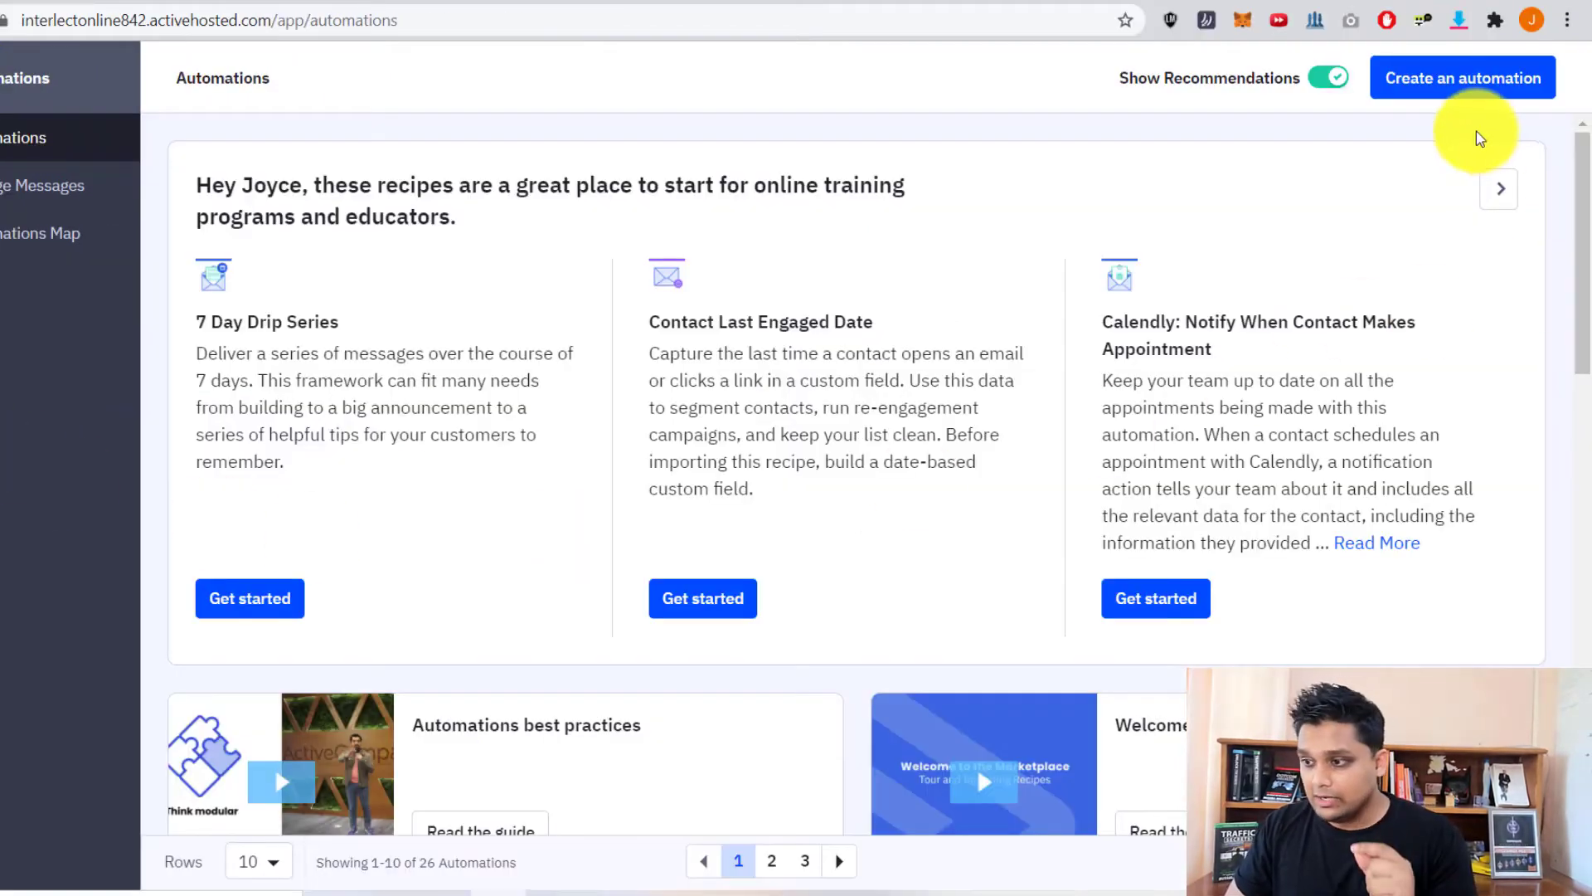
click(1475, 100)
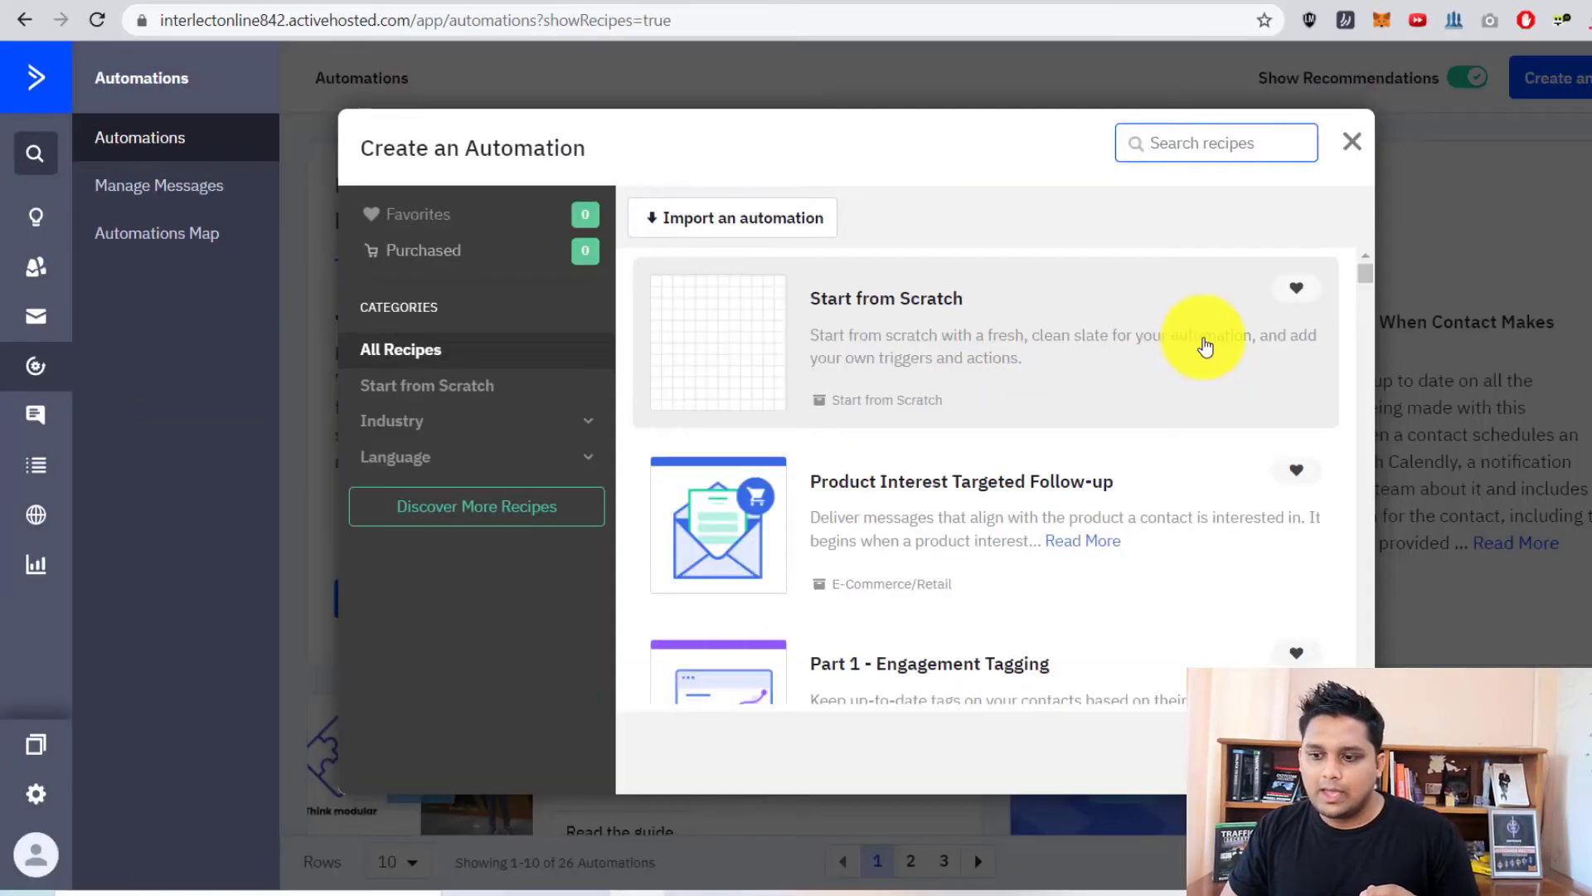
scroll(1203, 348, down, 5)
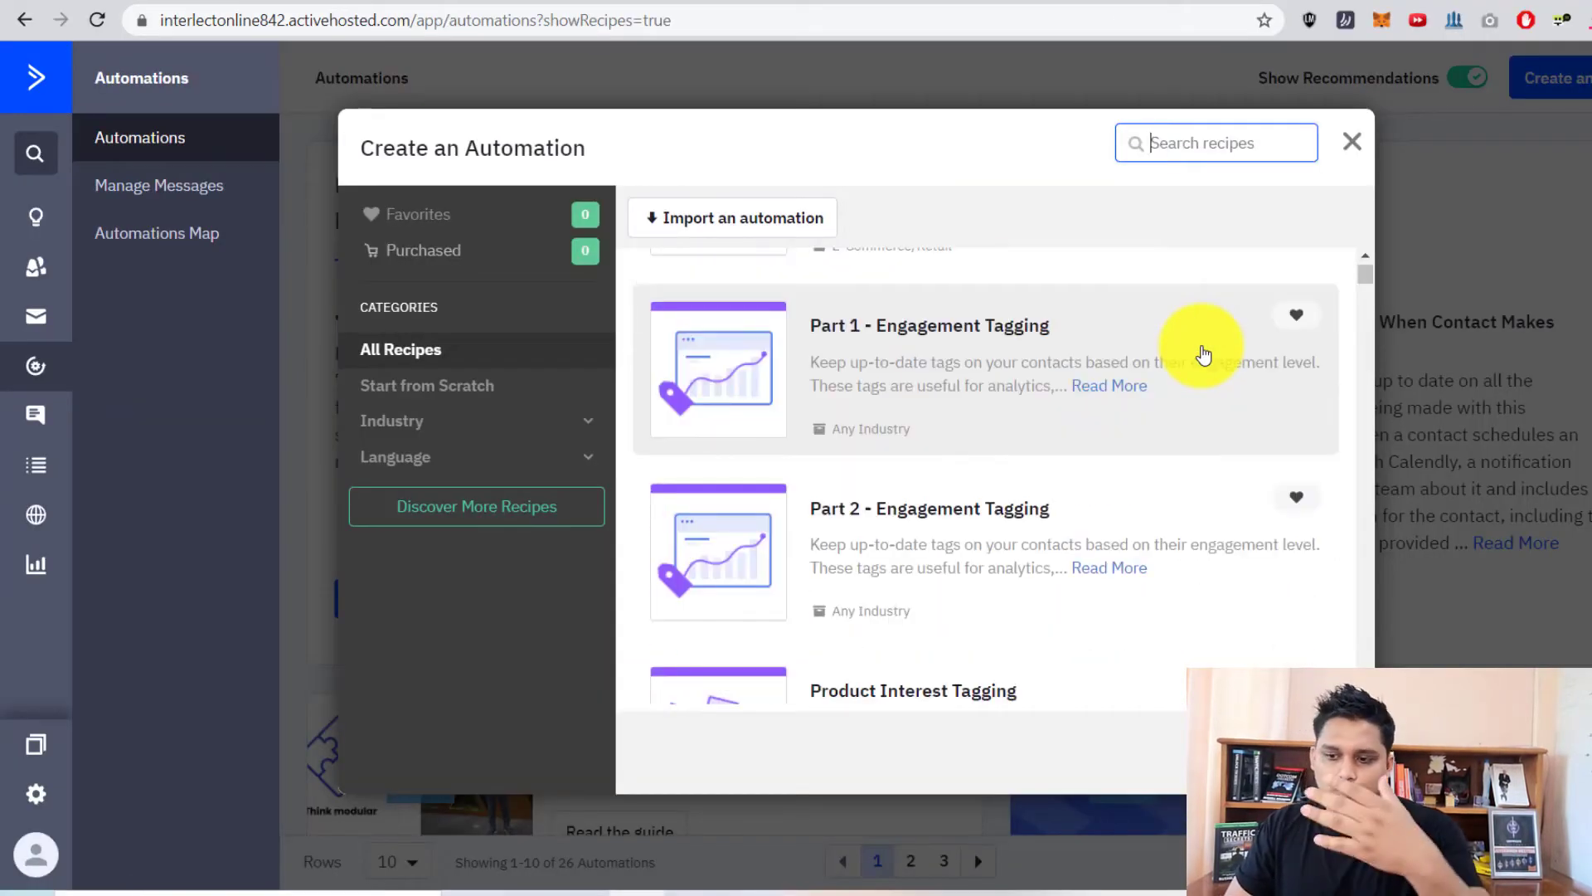
scroll(1202, 355, down, 2)
scroll(1203, 355, up, 5)
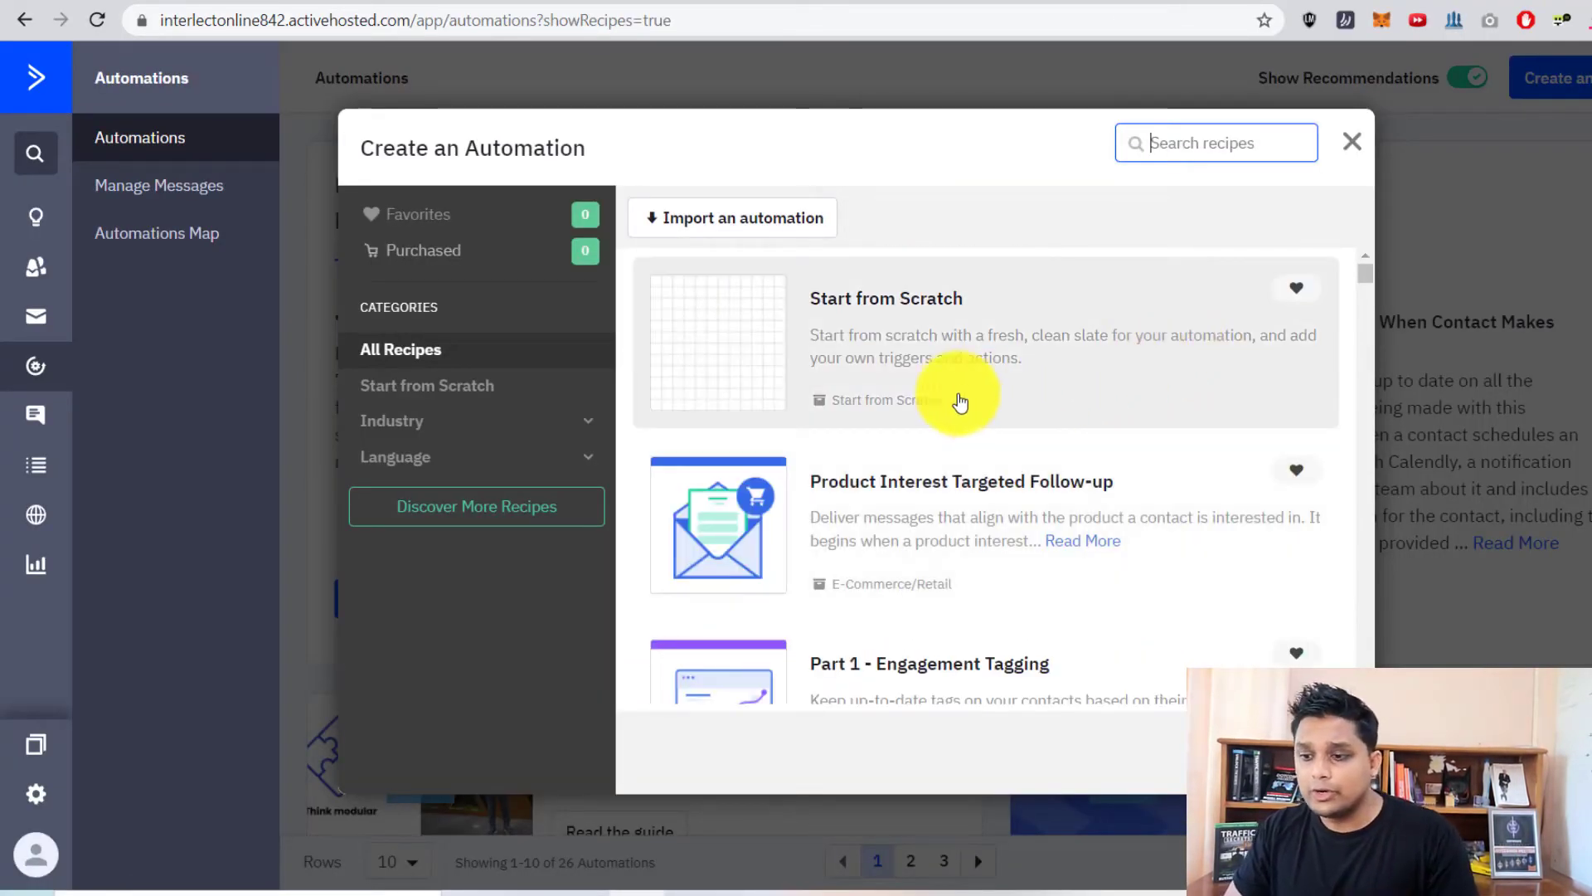
click(904, 375)
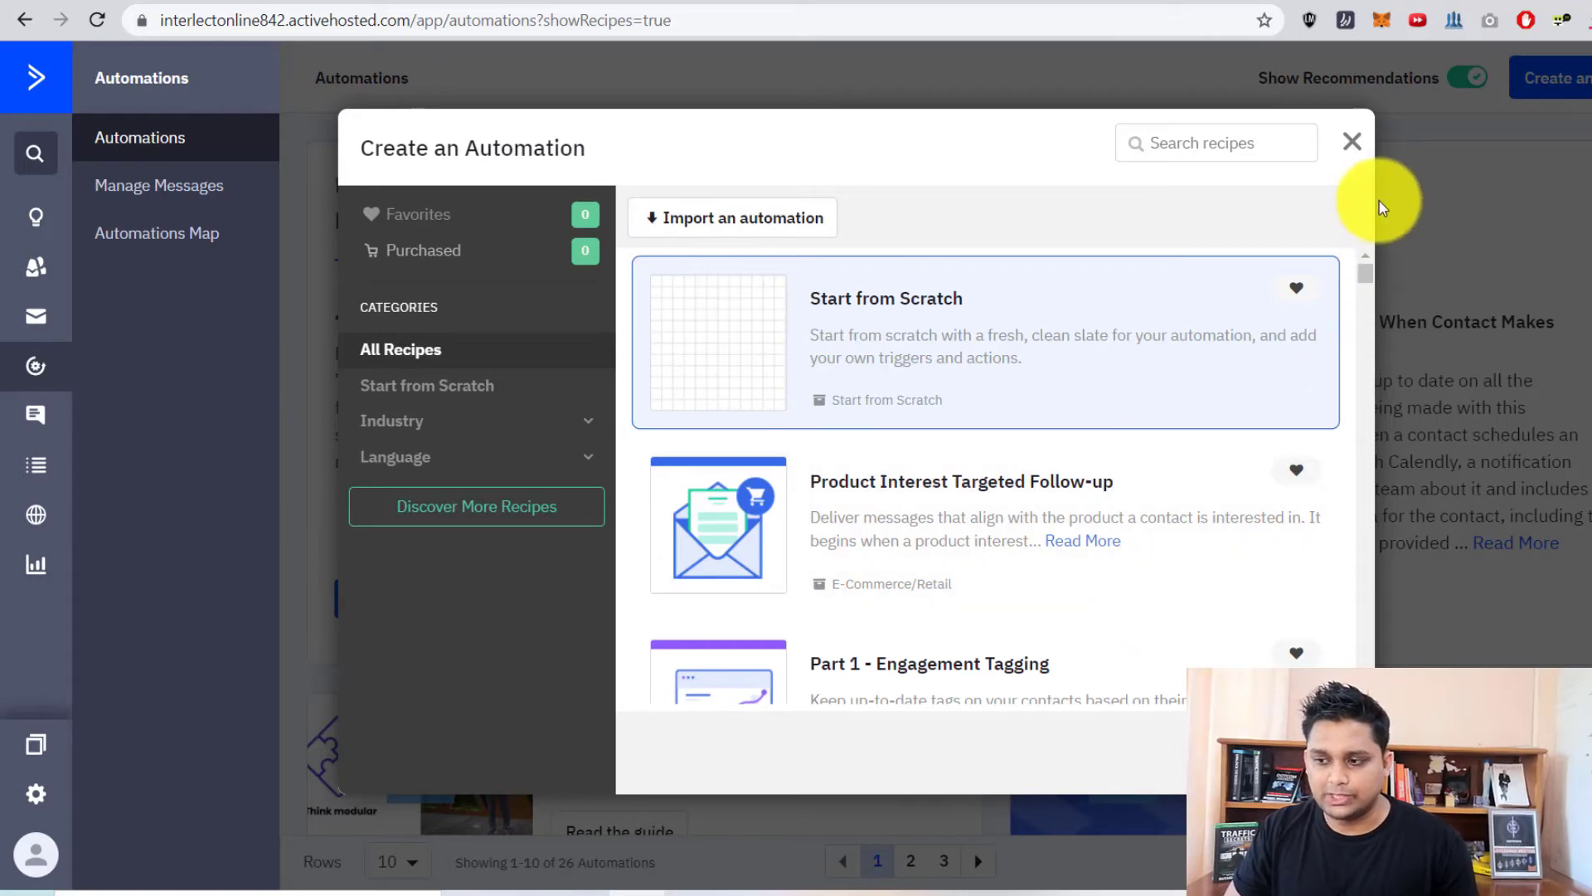
click(1352, 143)
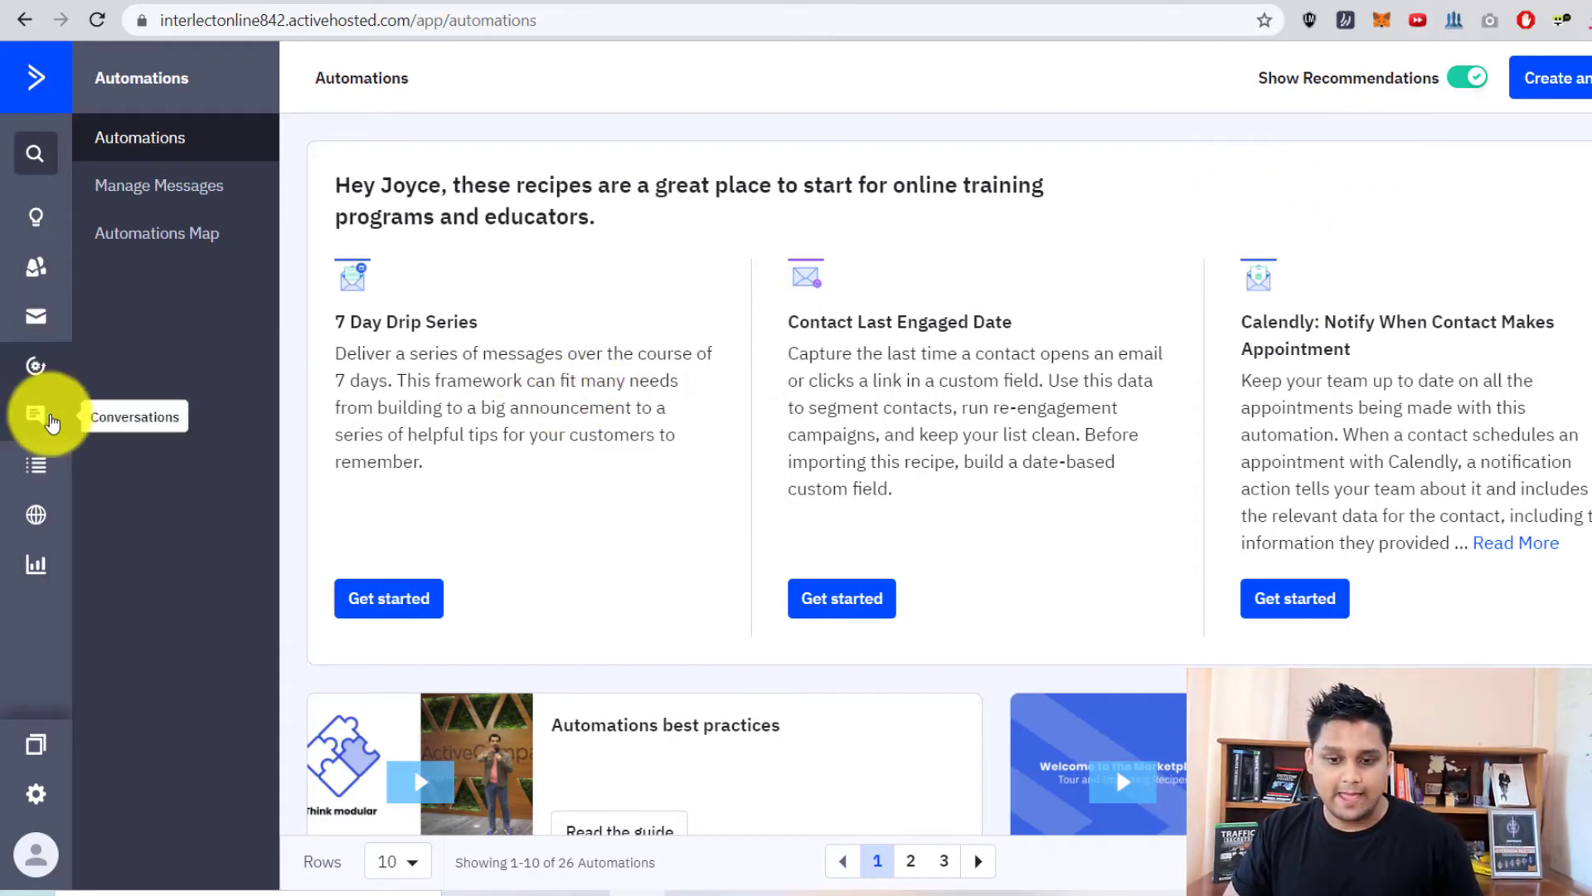
- Find the existing Blueprint Lead Magnet automation in the automations list and open its workflow
scroll(488, 343, down, 3)
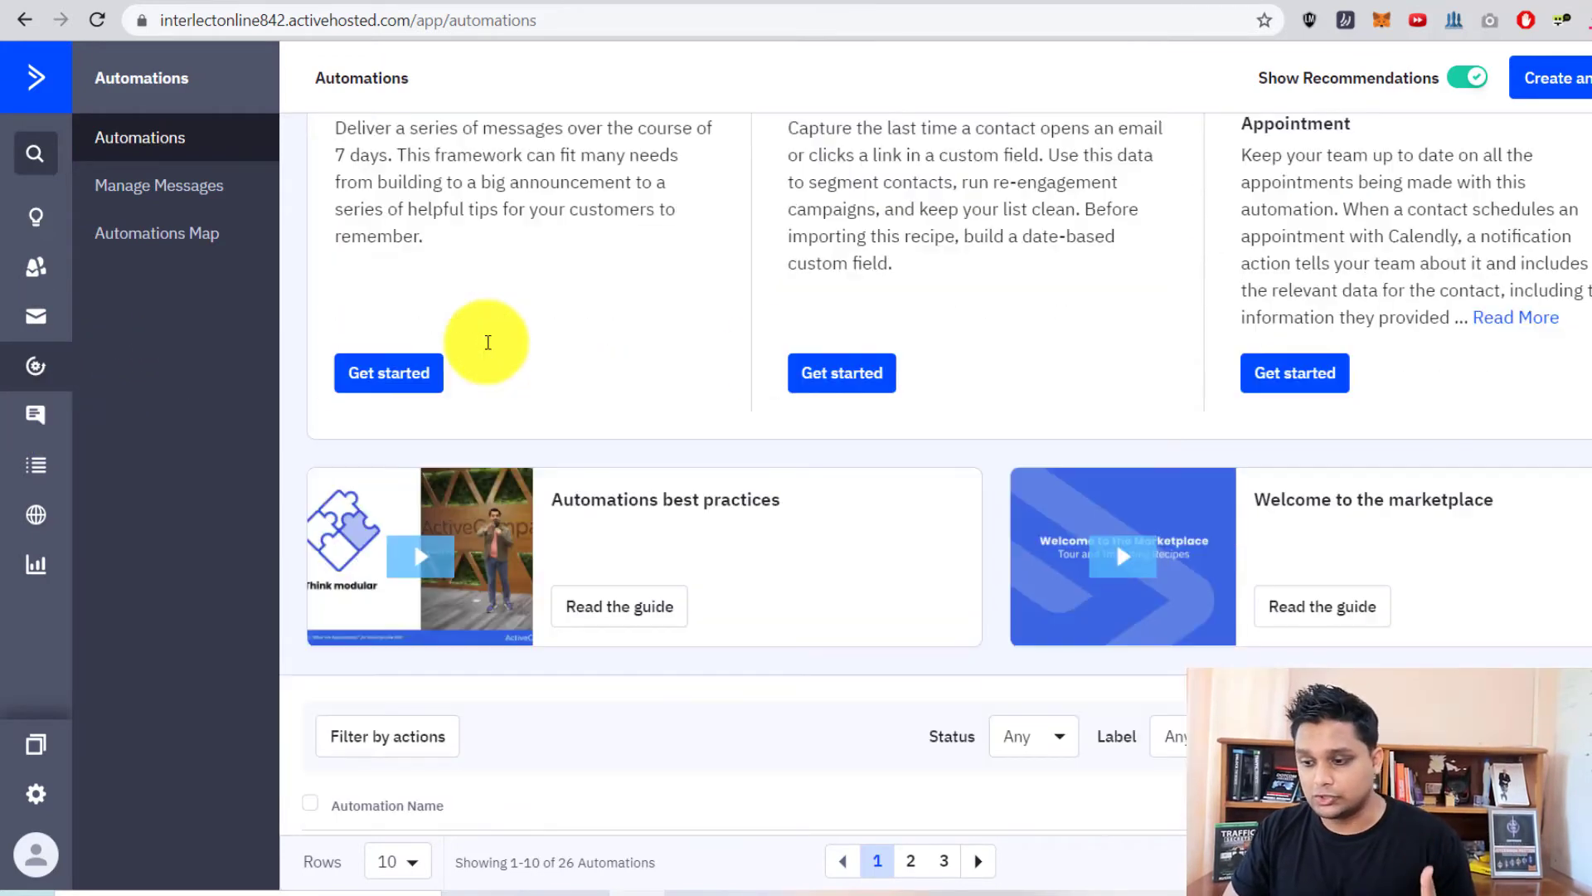
scroll(488, 345, up, 3)
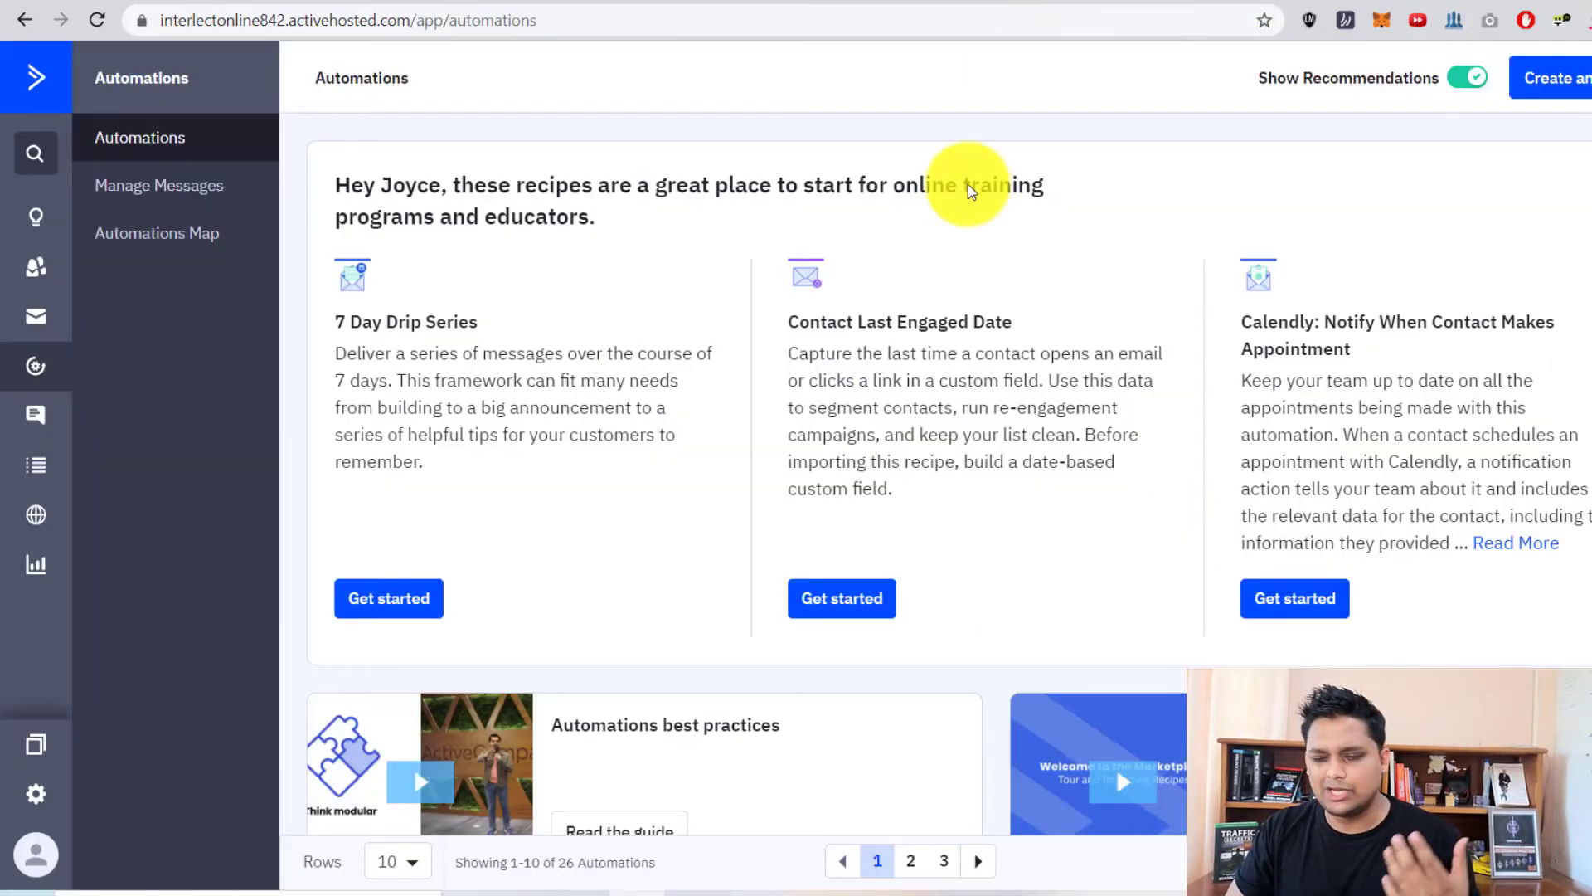
scroll(962, 200, down, 5)
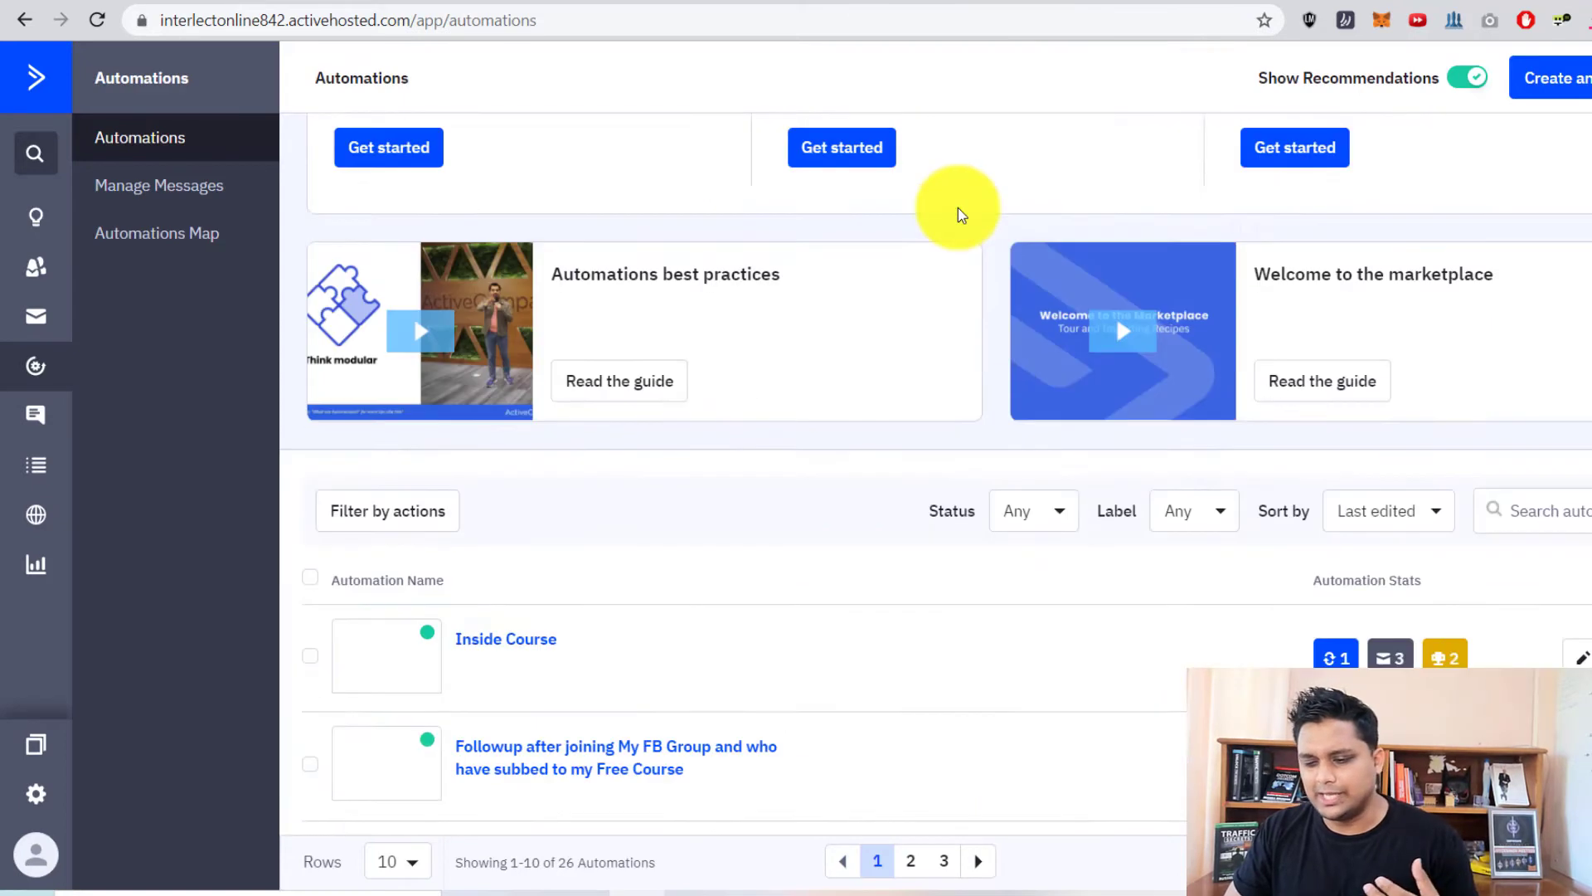
scroll(957, 207, down, 4)
mouse_move(582, 295)
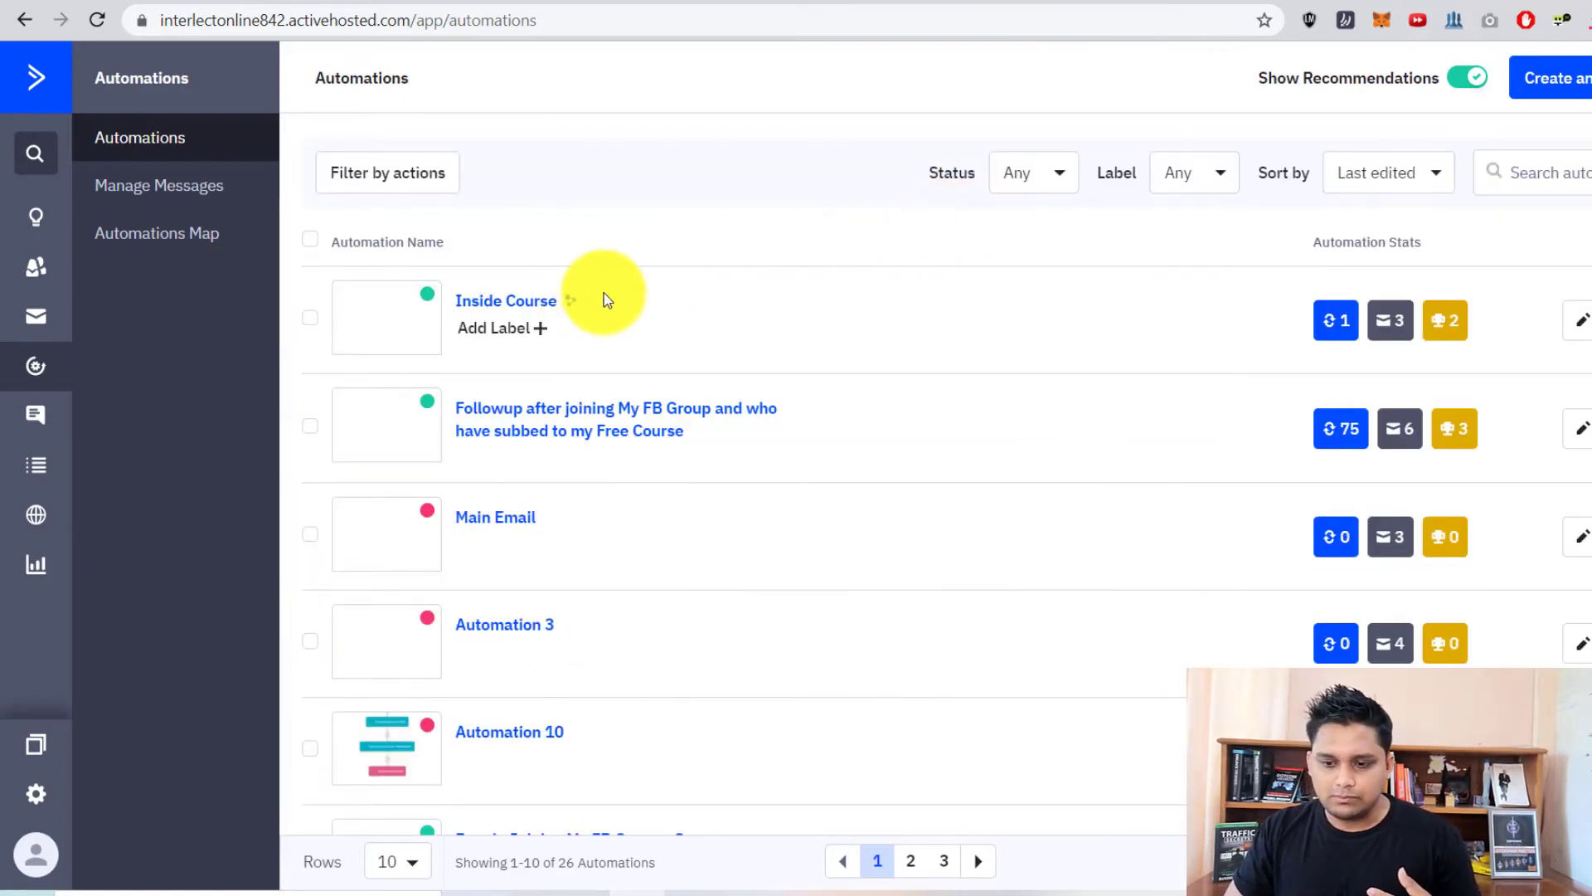
scroll(610, 300, down, 4)
mouse_move(572, 638)
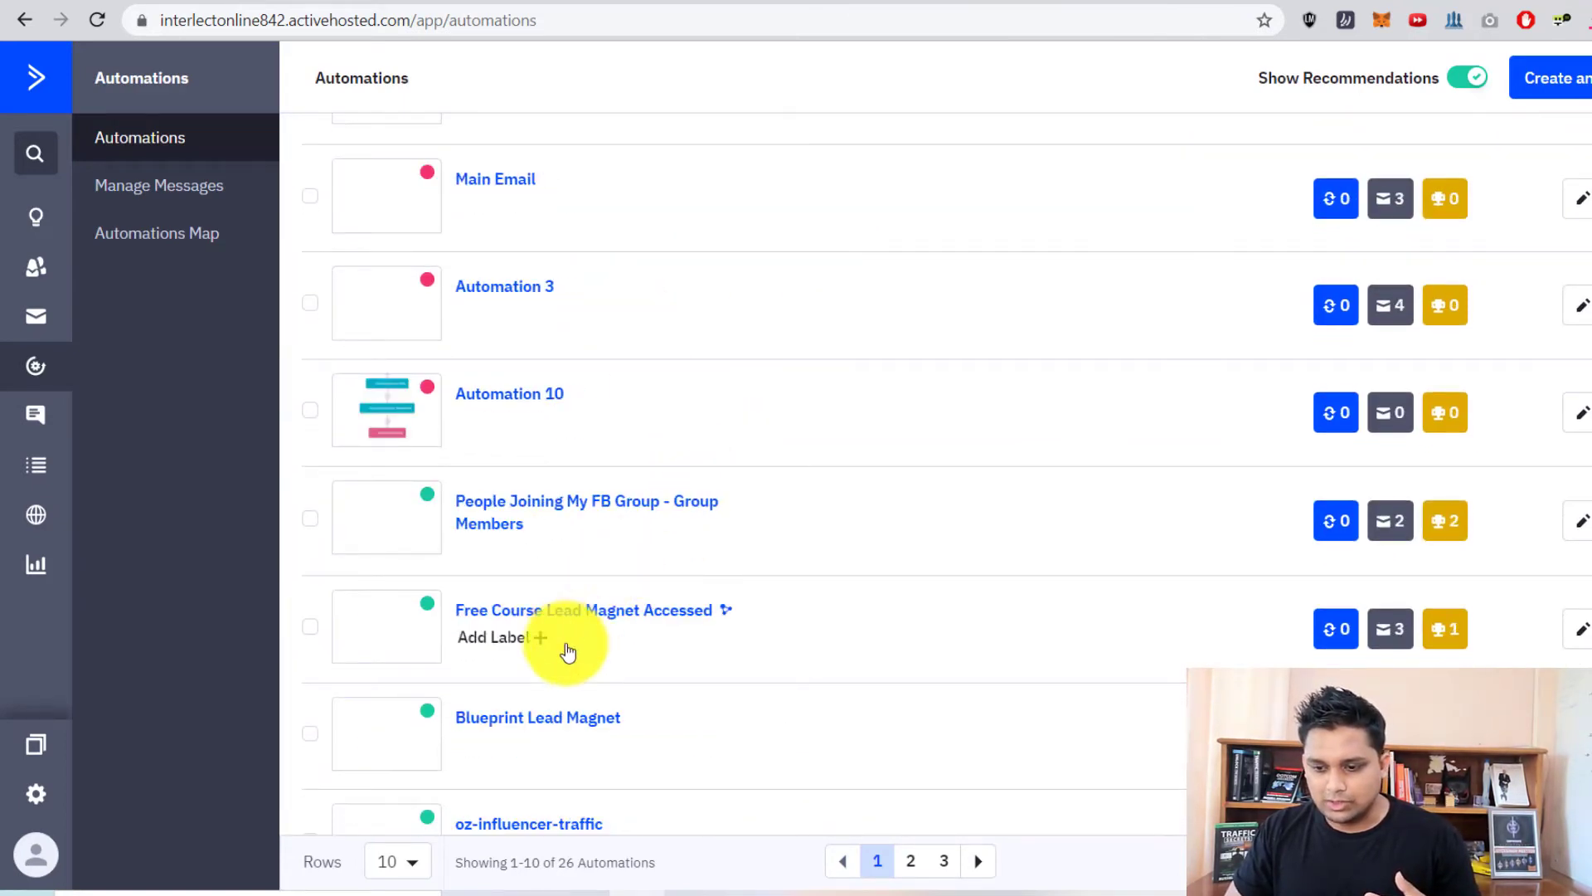
click(526, 727)
mouse_move(709, 566)
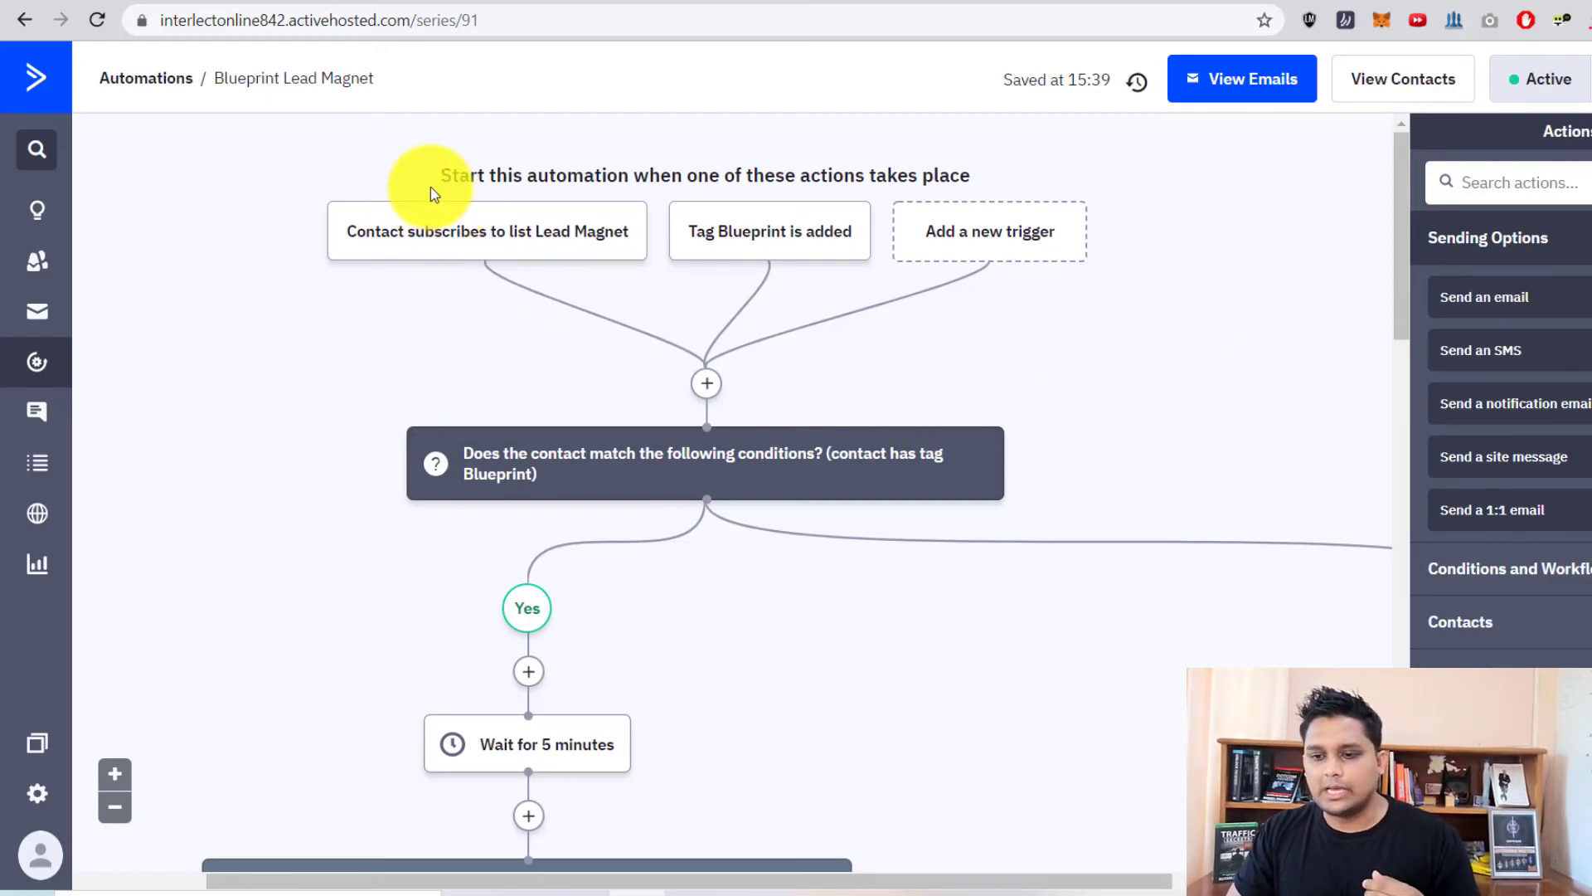
- Review the Blueprint Lead Magnet workflow from its start triggers and tag condition through the first email to the link-click condition
mouse_move(357, 233)
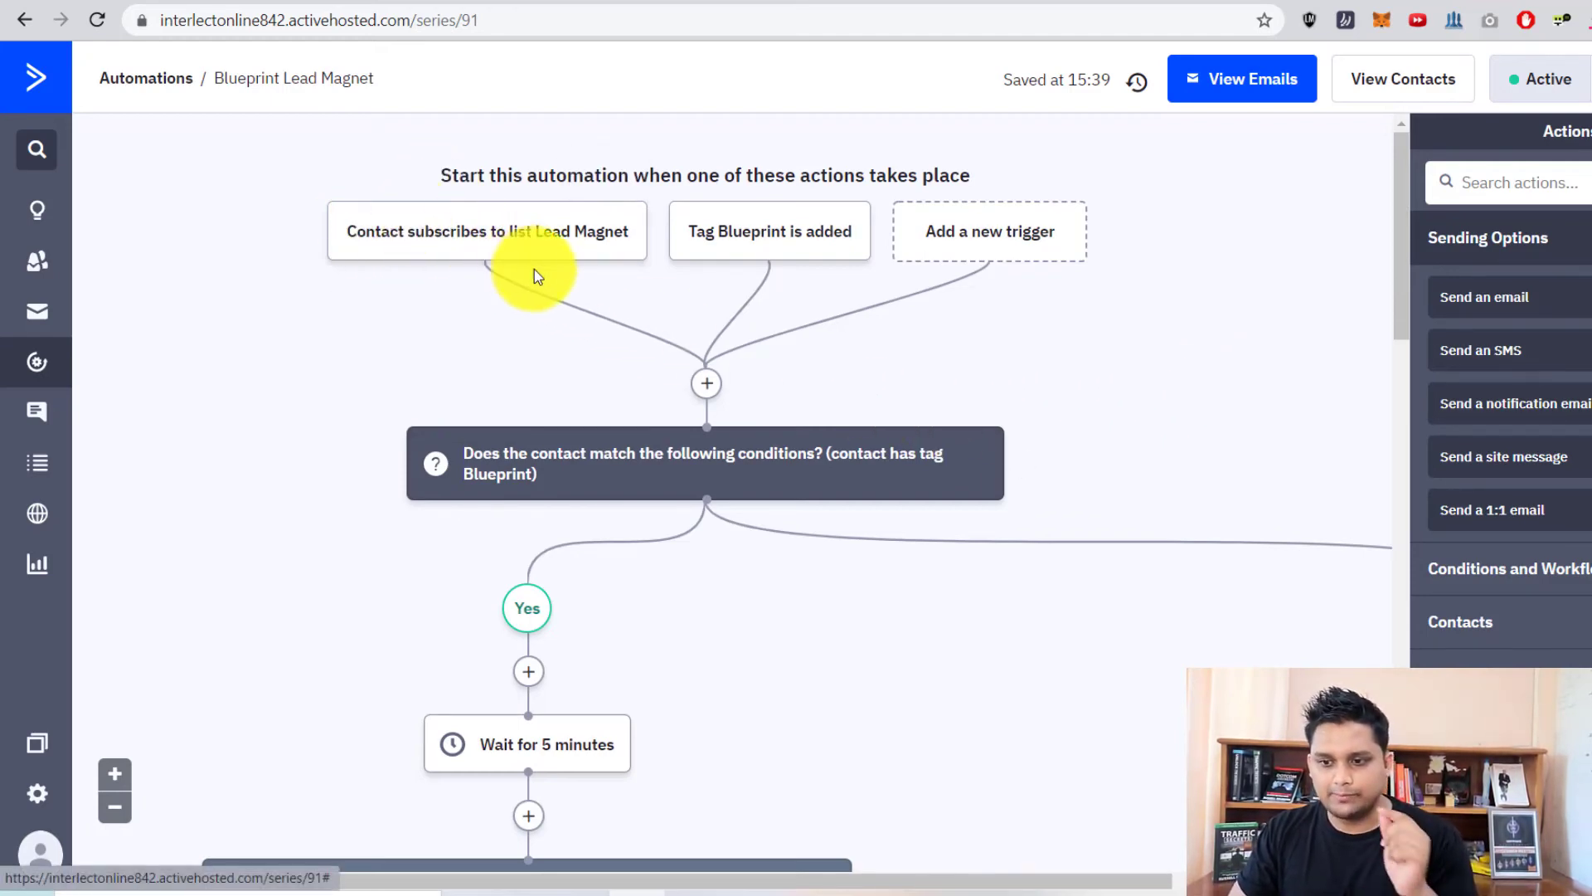
scroll(568, 285, down, 2)
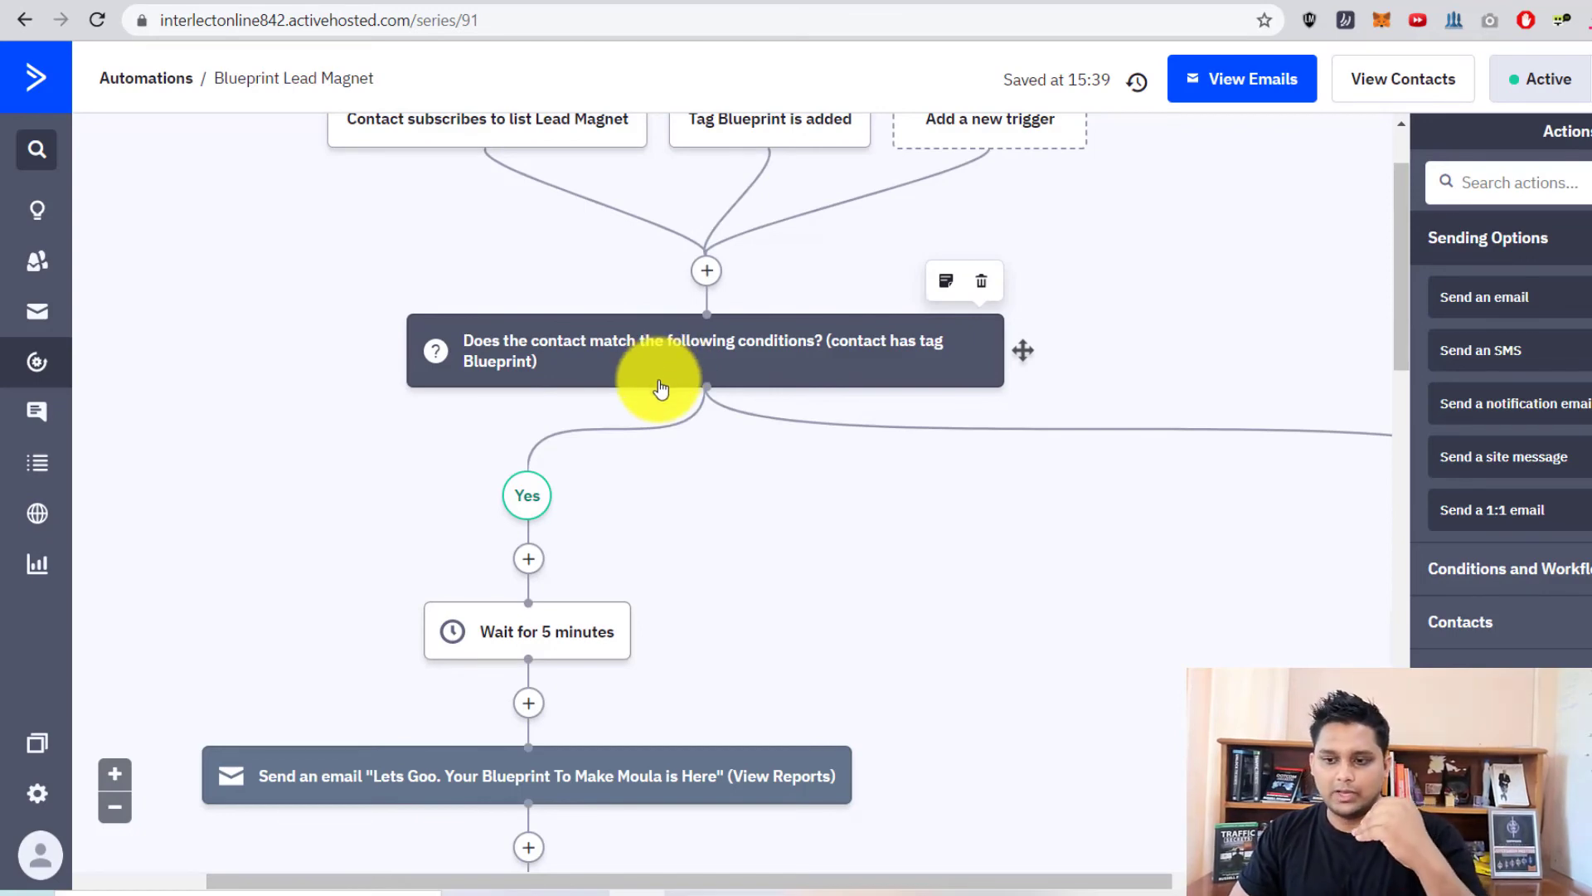
scroll(664, 379, down, 4)
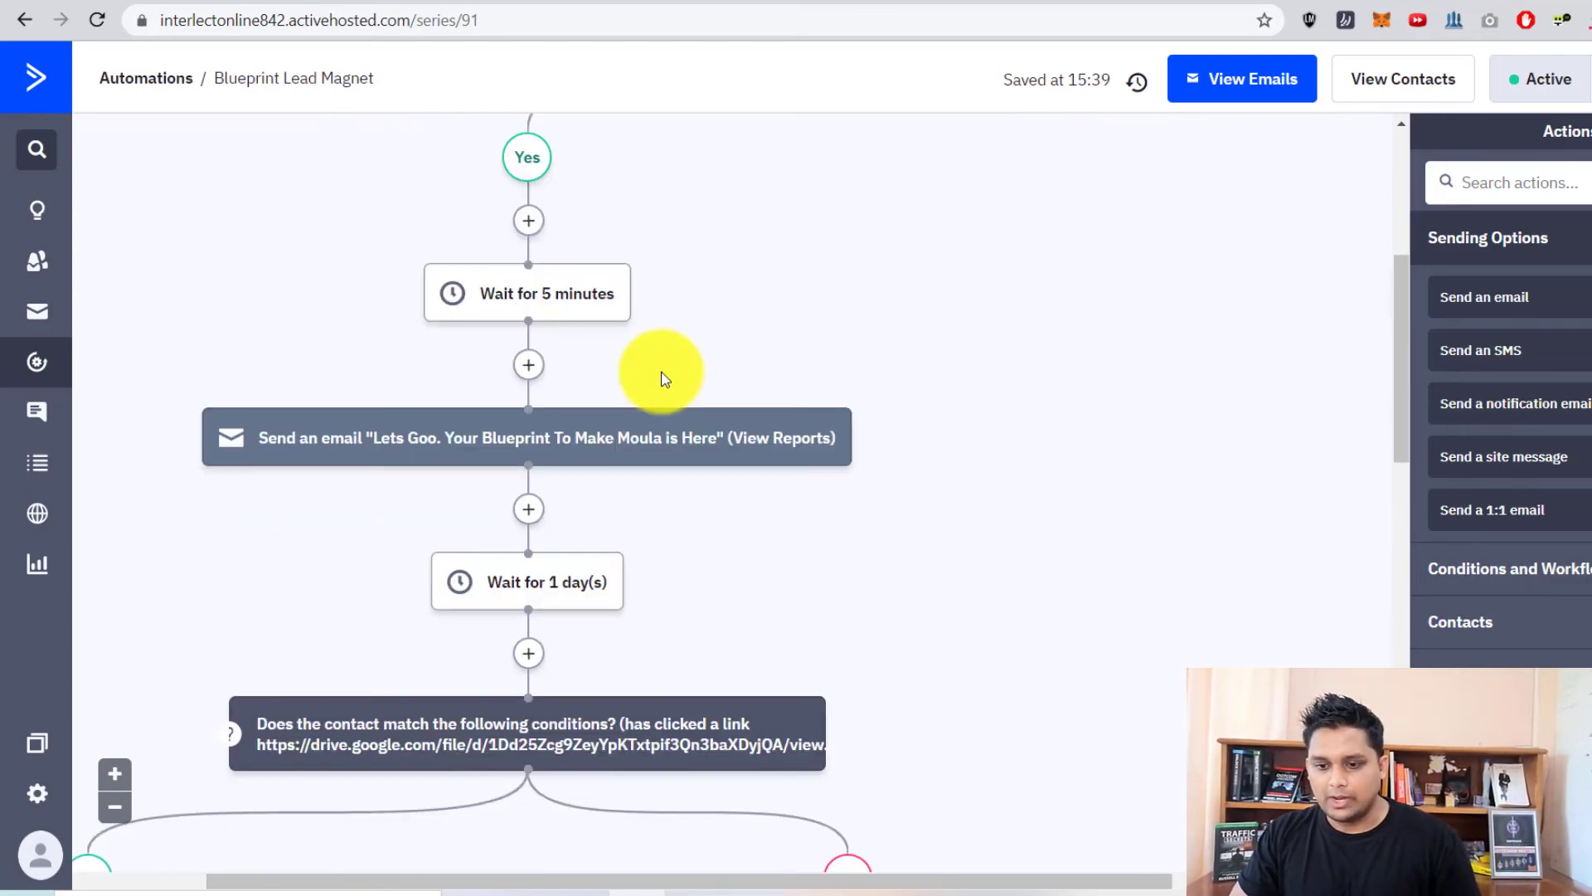
scroll(664, 379, down, 4)
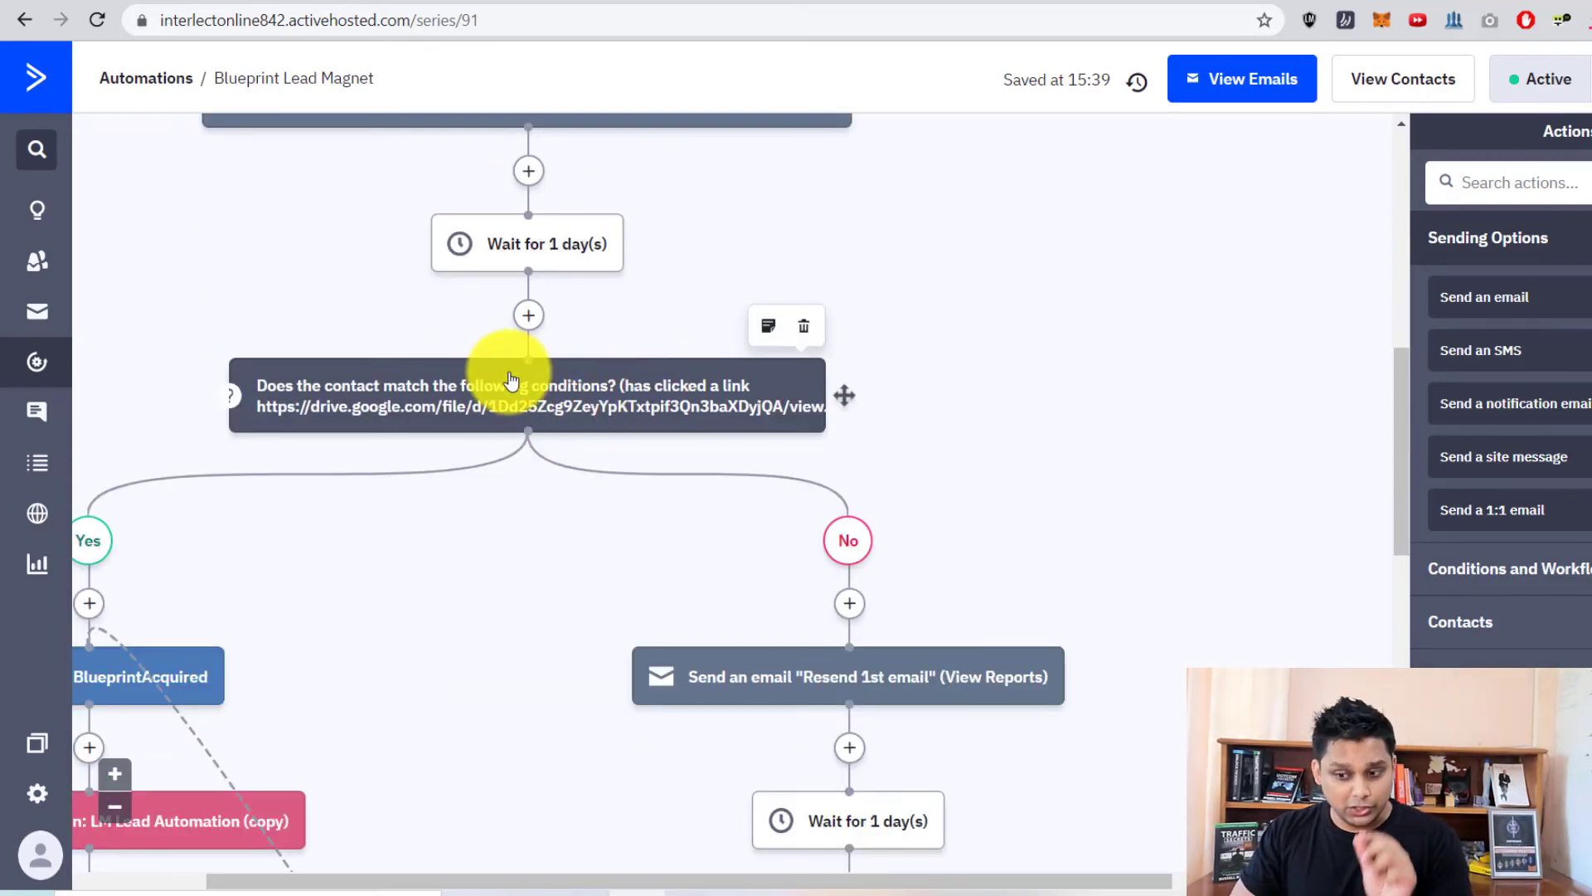
scroll(584, 464, down, 1)
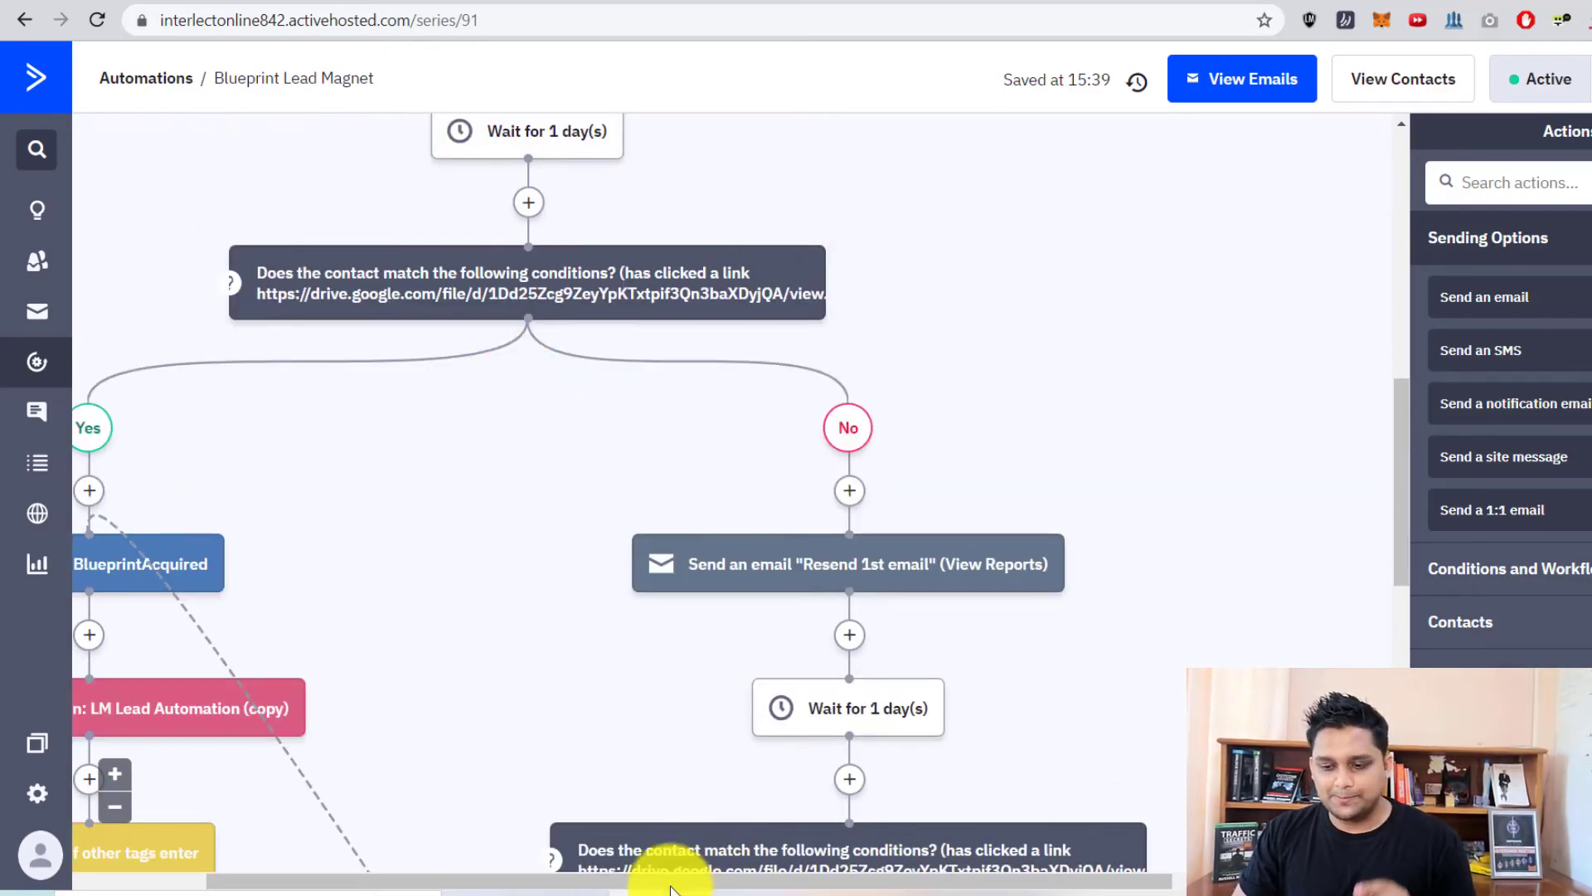
- Examine the Yes and No branches after the link-click condition, including their tags, emails, goal and end actions
drag(651, 881, 508, 878)
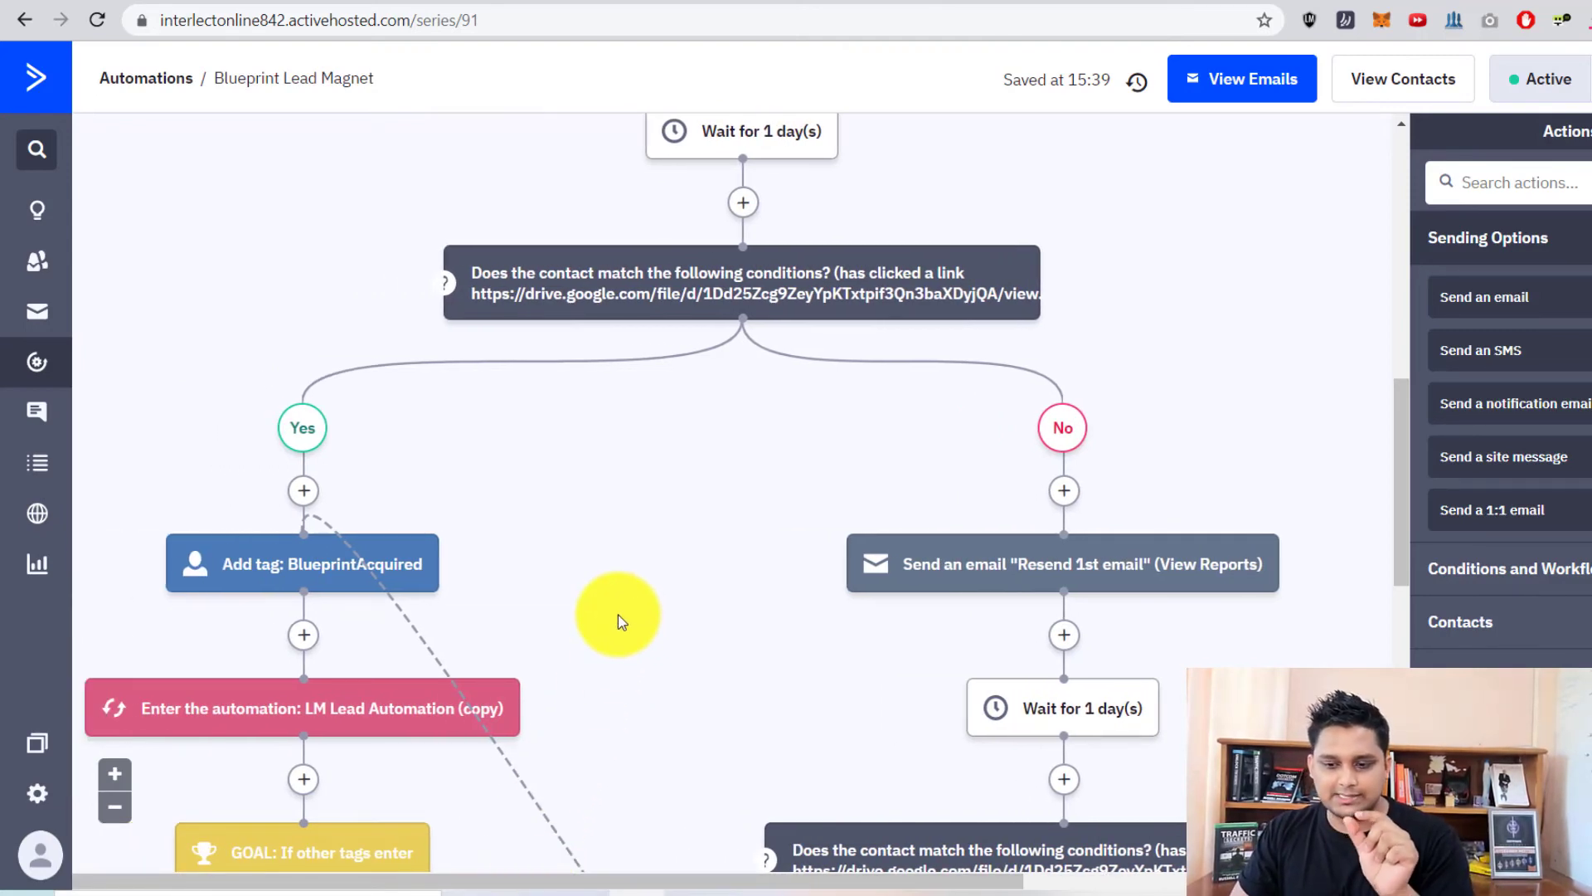
scroll(618, 622, down, 3)
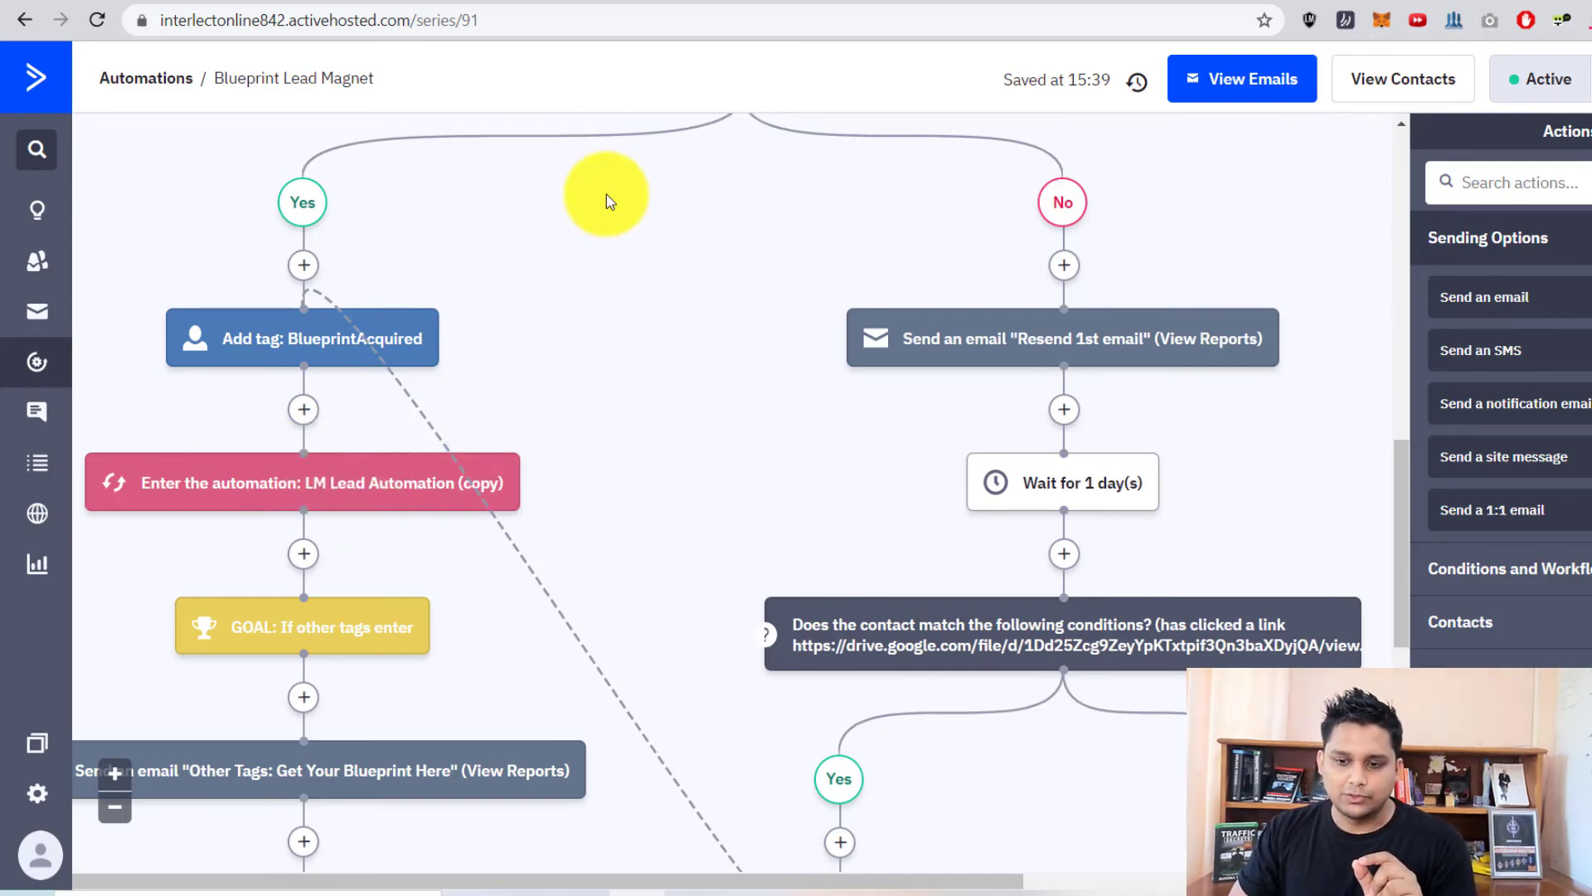
scroll(586, 250, down, 3)
scroll(584, 256, up, 8)
scroll(610, 268, down, 8)
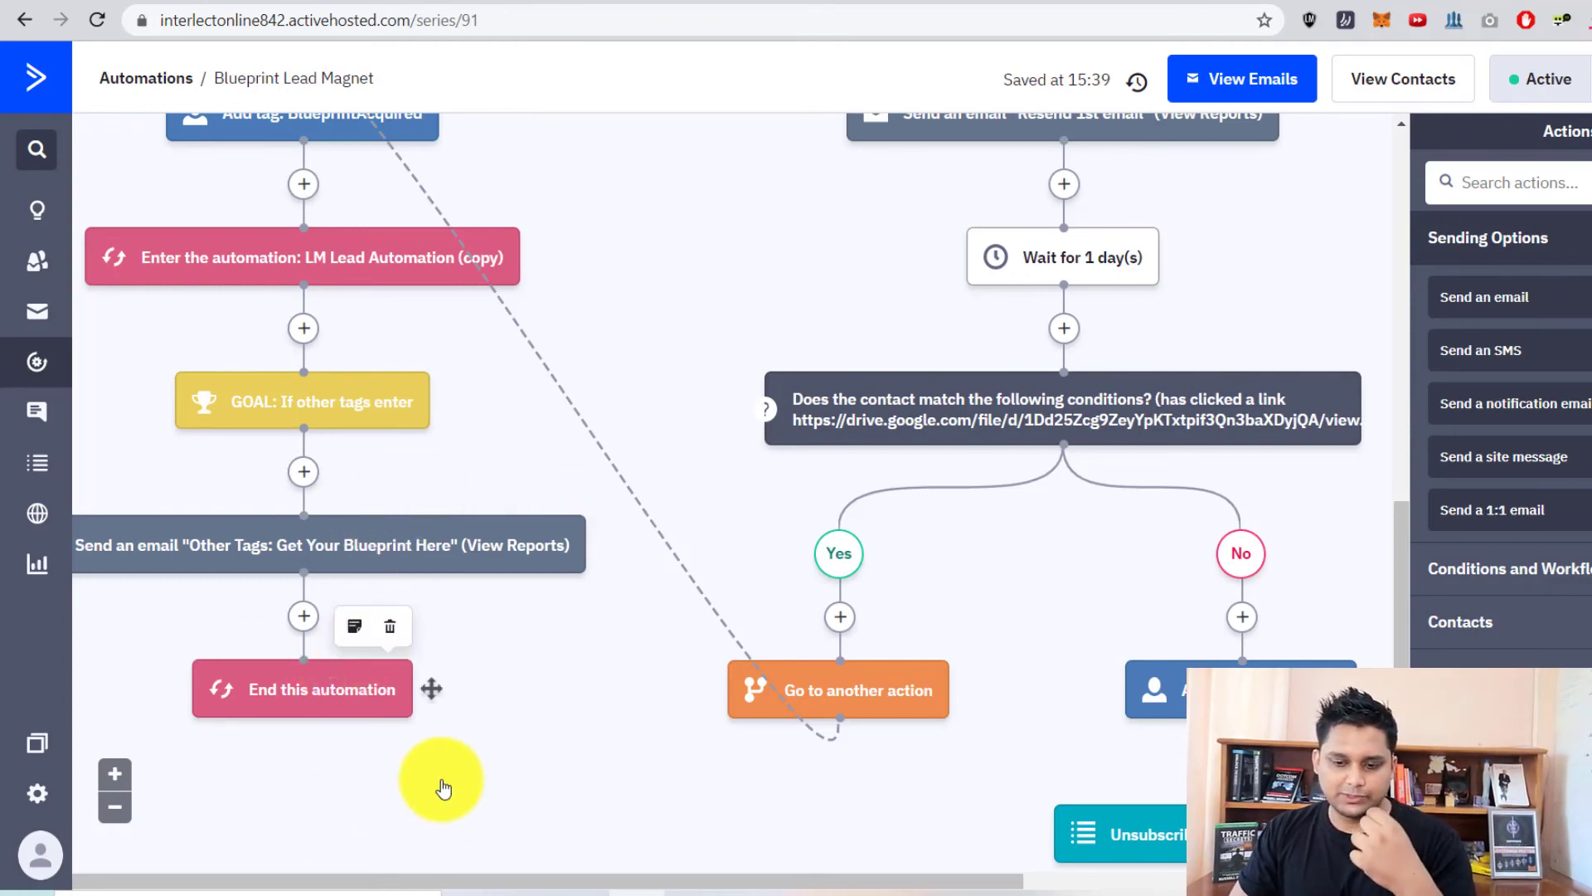
scroll(552, 704, up, 2)
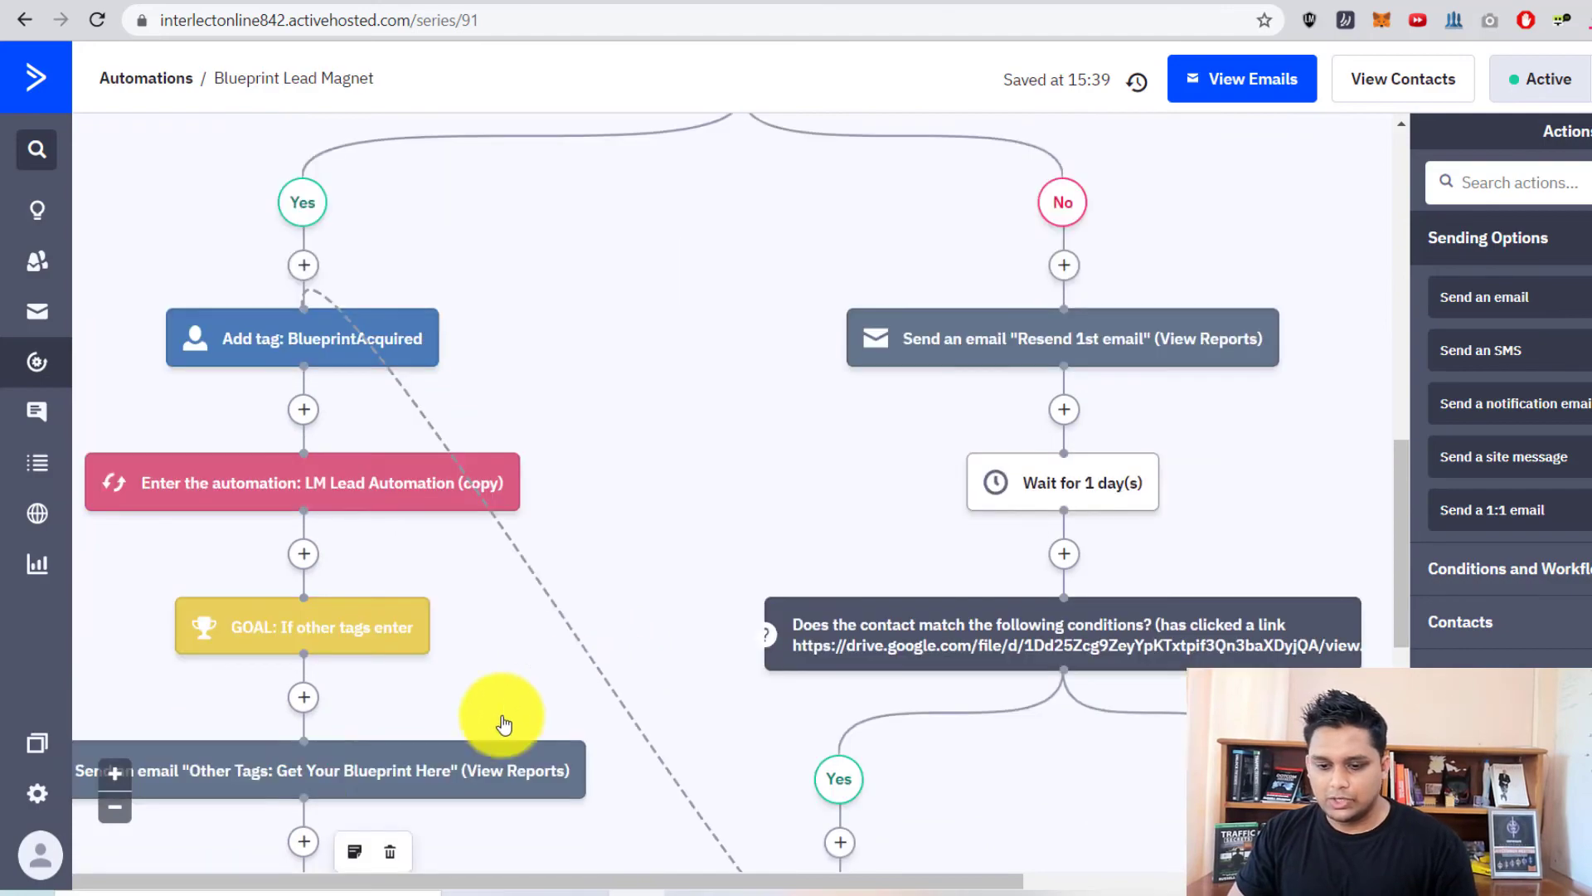
click(114, 806)
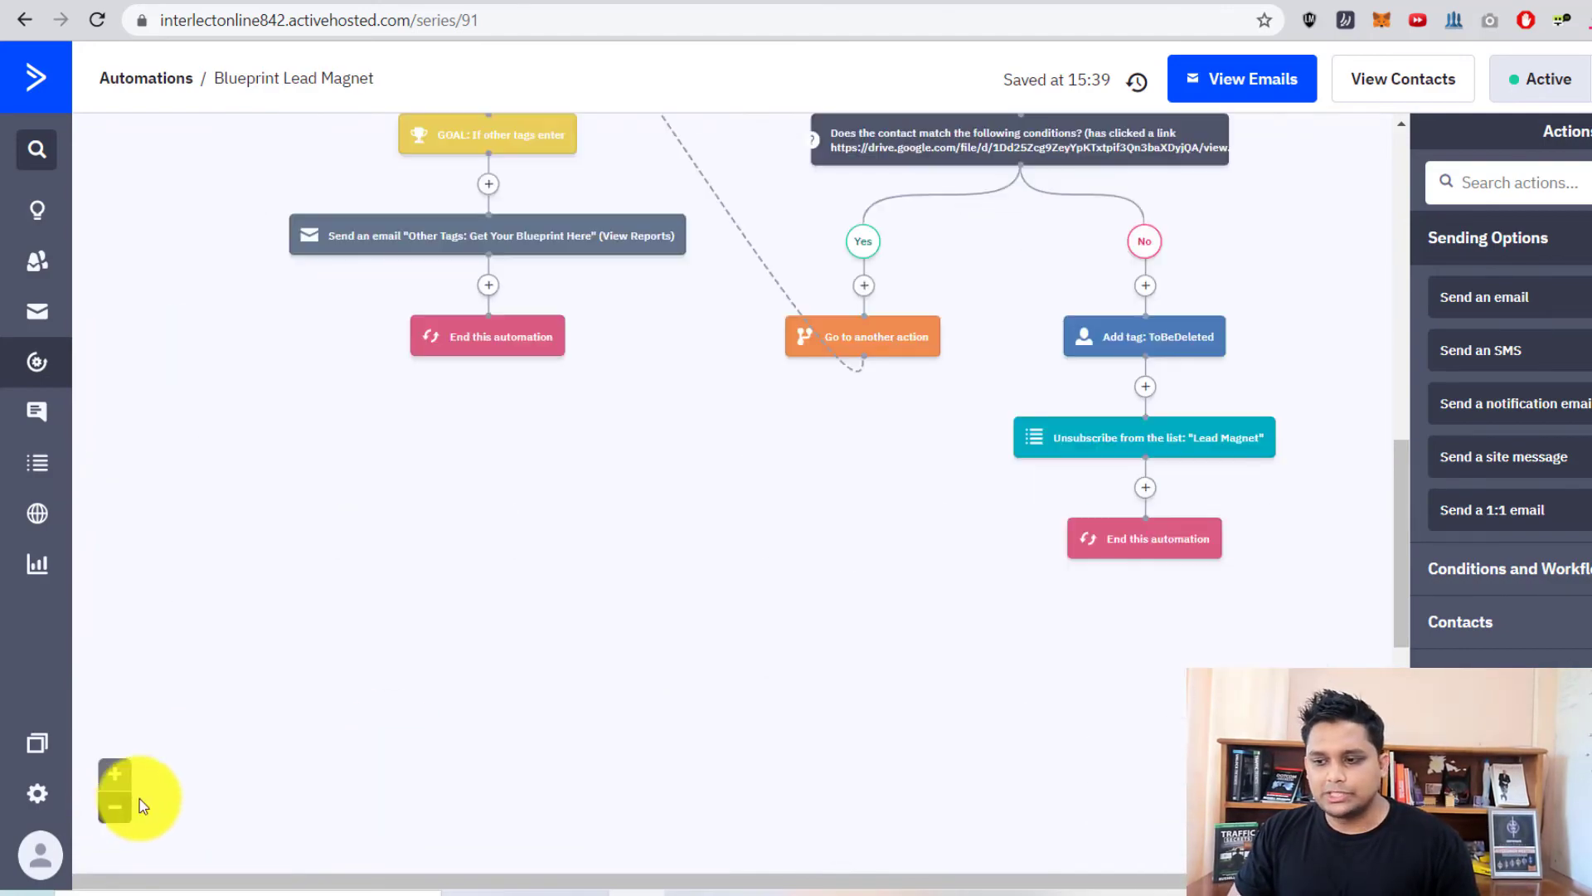
scroll(652, 695, up, 4)
scroll(655, 695, down, 2)
scroll(652, 694, down, 2)
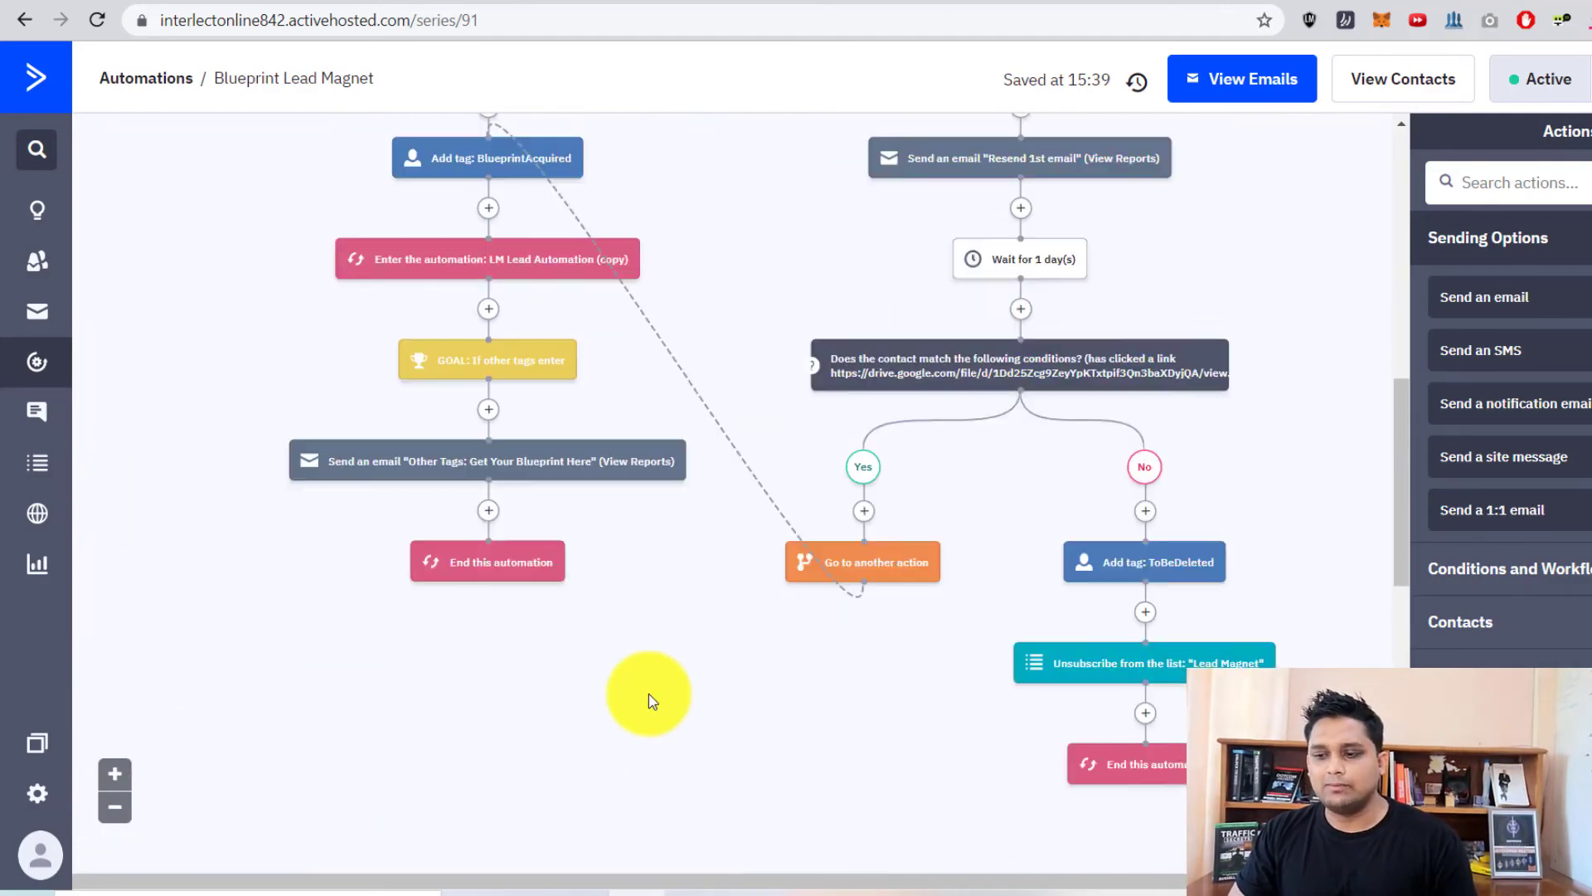
scroll(648, 693, up, 14)
scroll(650, 694, down, 8)
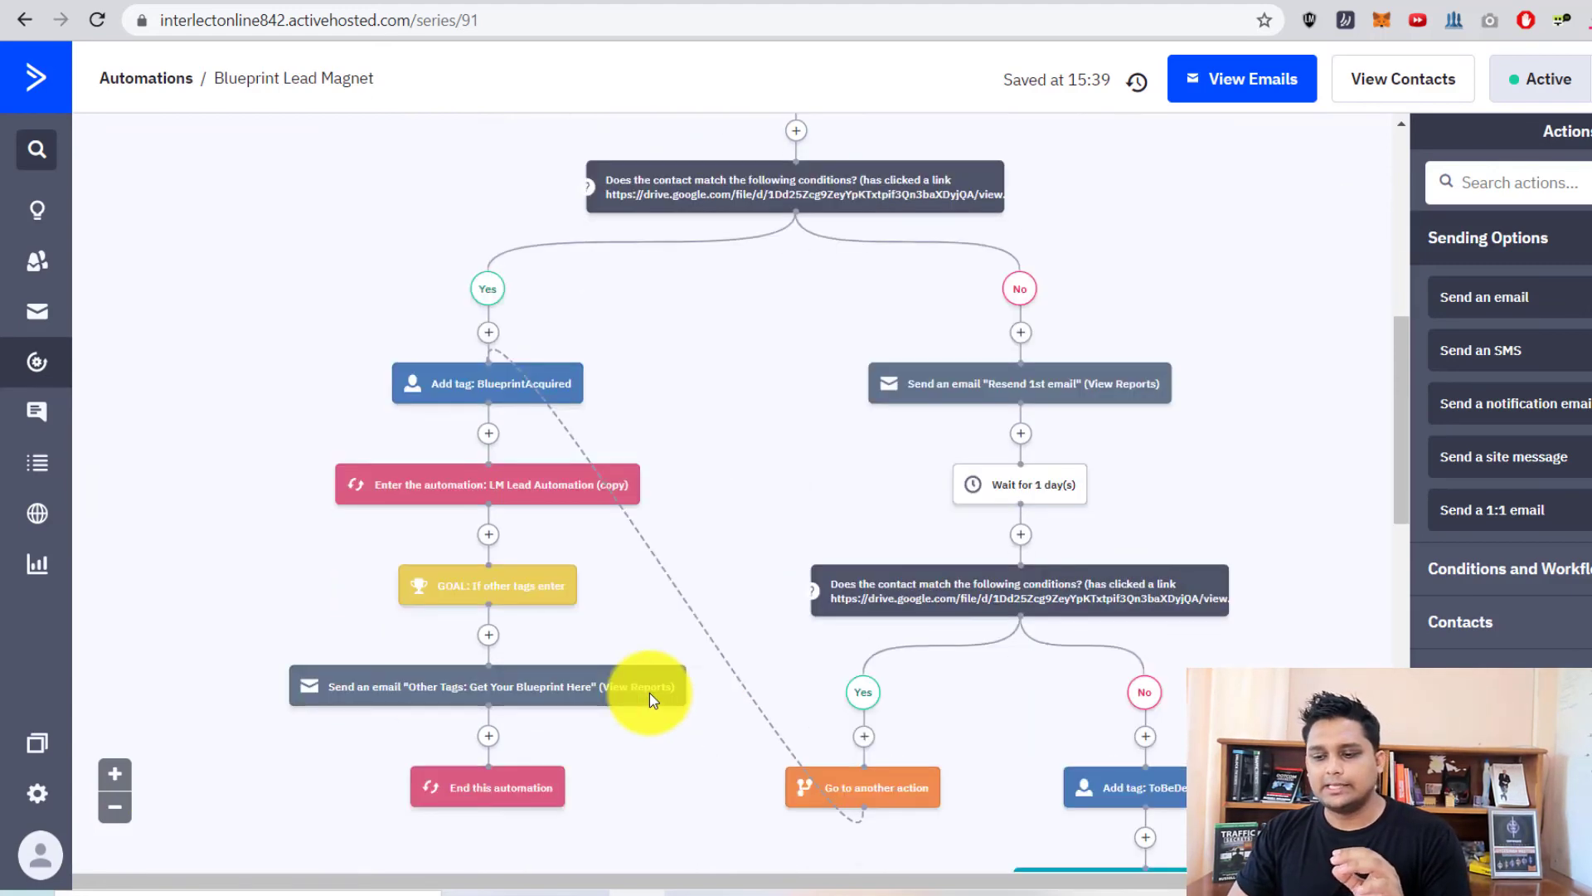